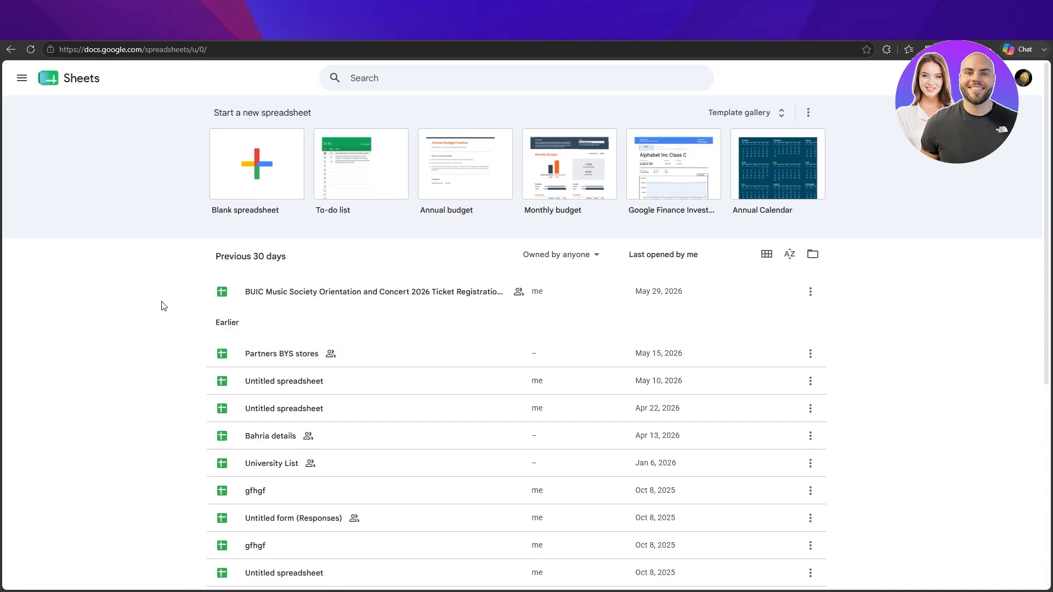
scroll(163, 306, "down", 2)
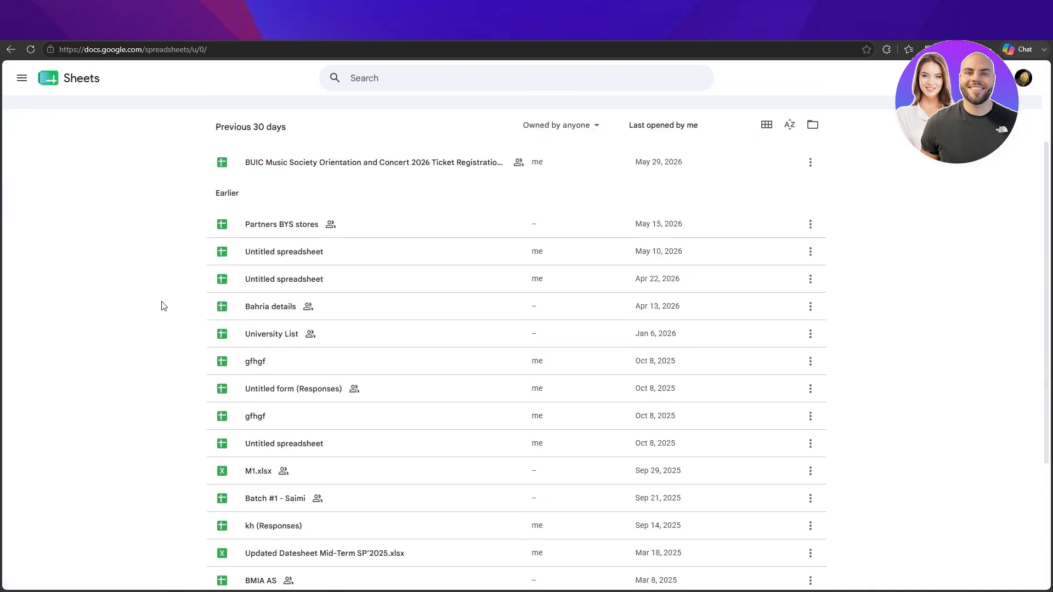
scroll(164, 306, "up", 2)
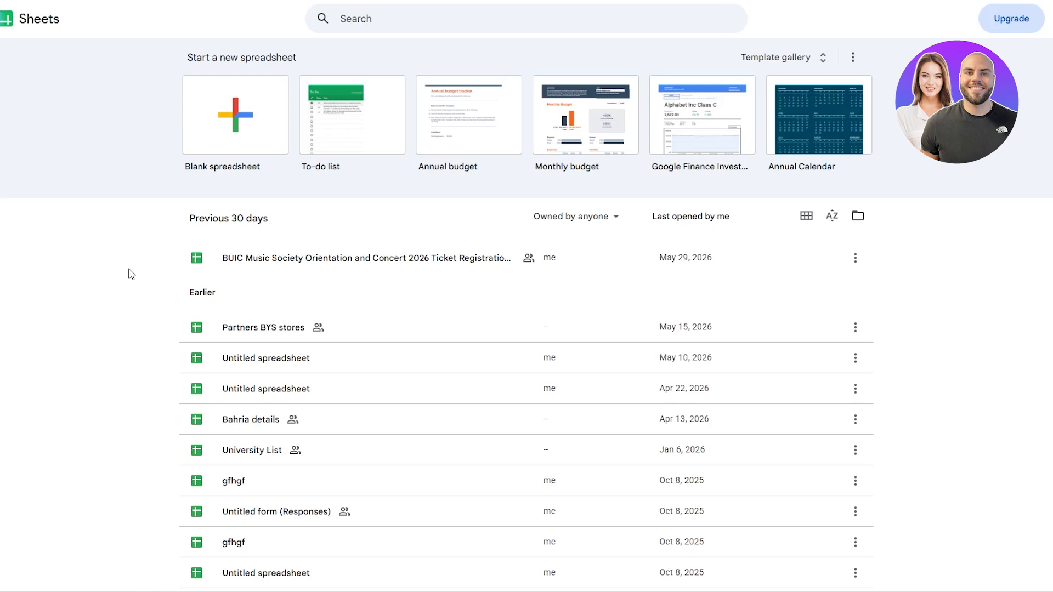
scroll(115, 313, "down", 1)
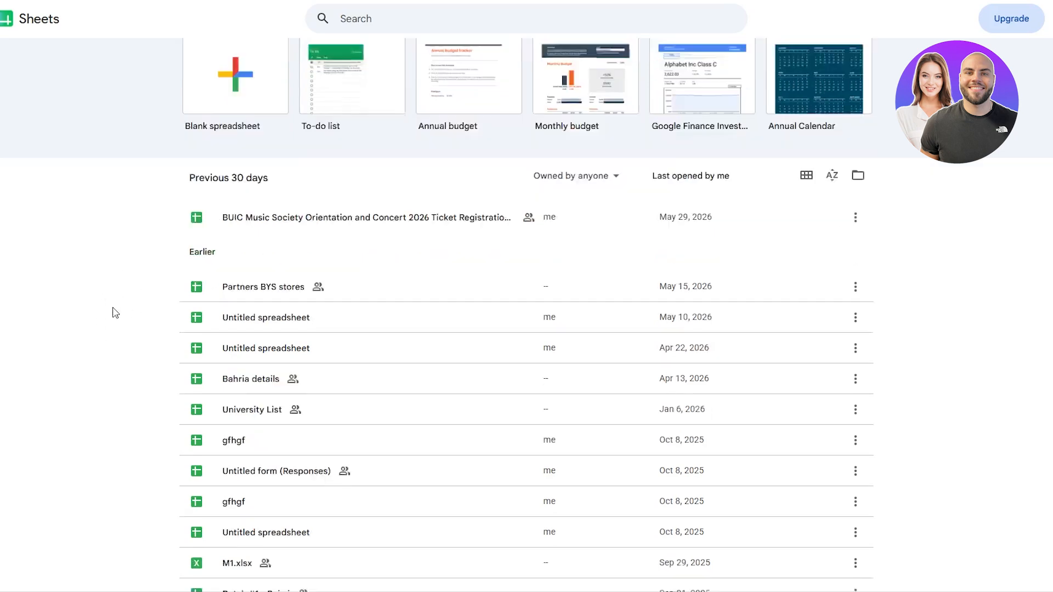
scroll(115, 312, "down", 2)
scroll(115, 312, "up", 3)
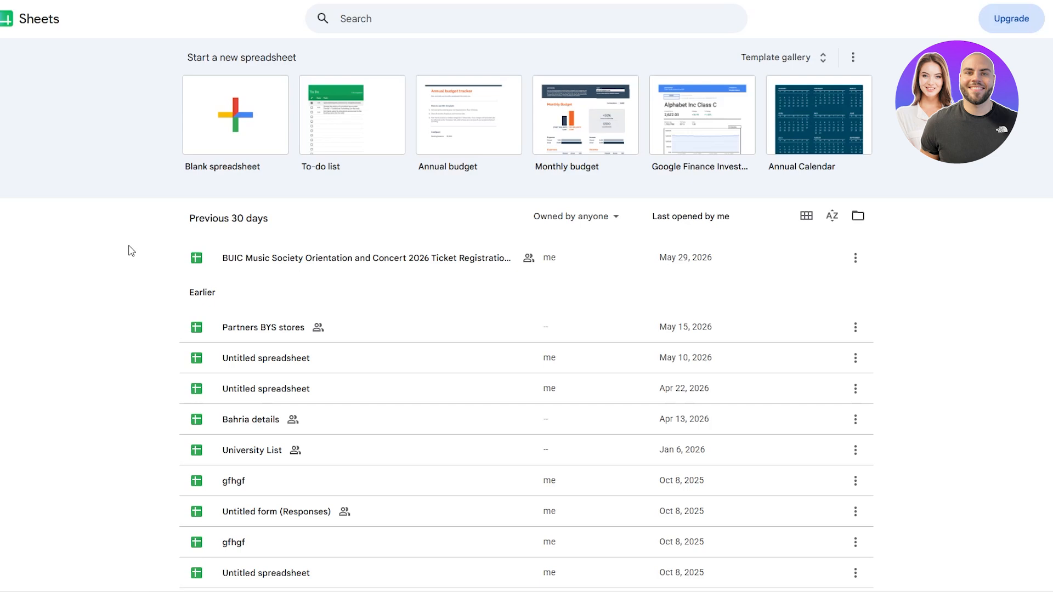
Step: Create a blank spreadsheet, dismiss the table suggestions, and title the file ADVANCED HABIT TRACKER
left_click(223, 141)
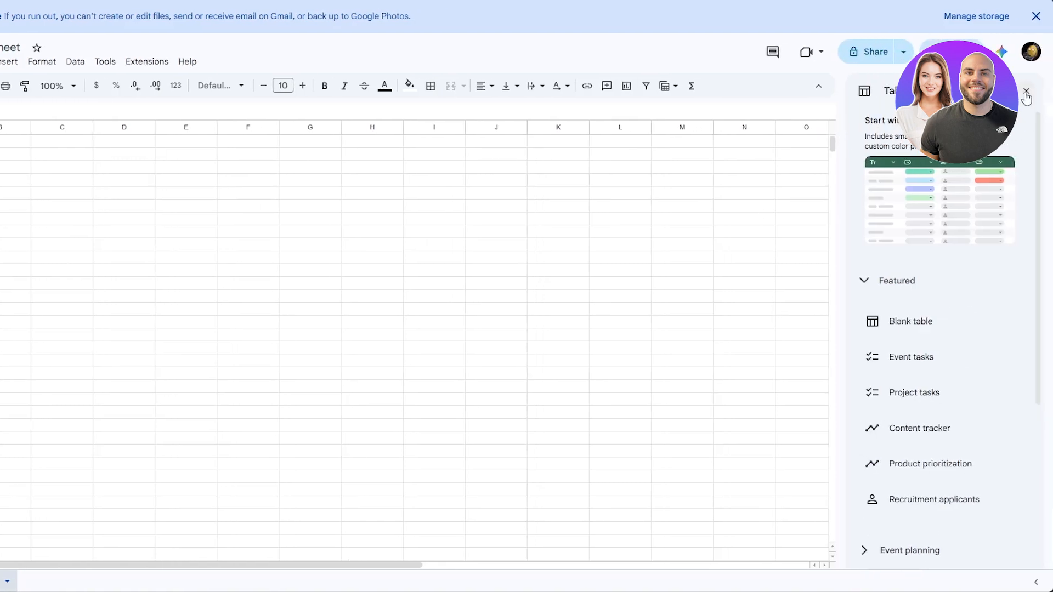
left_click(1025, 92)
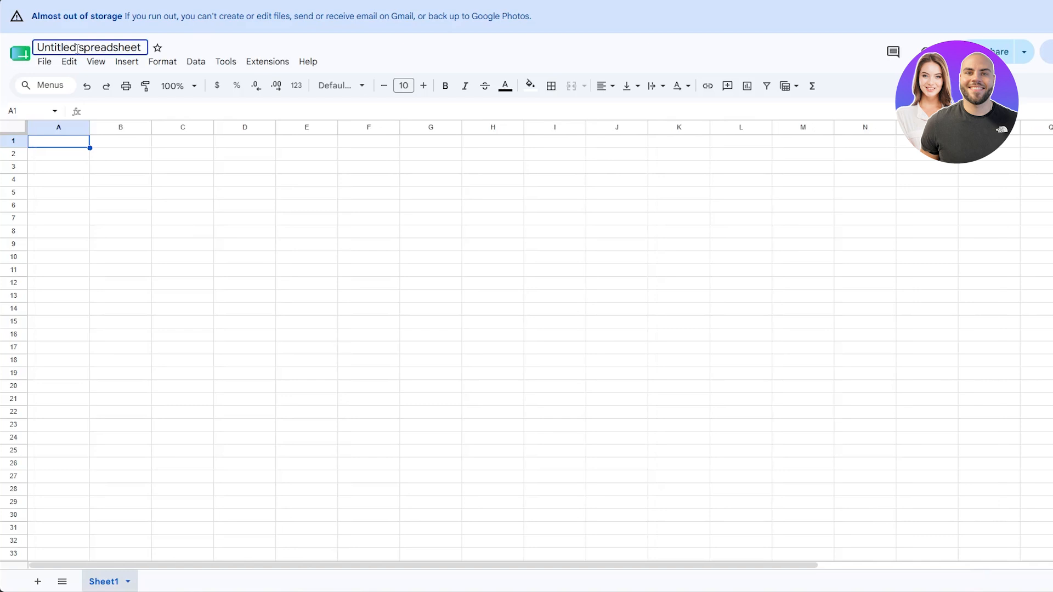
triple_click(77, 48)
type("ADA")
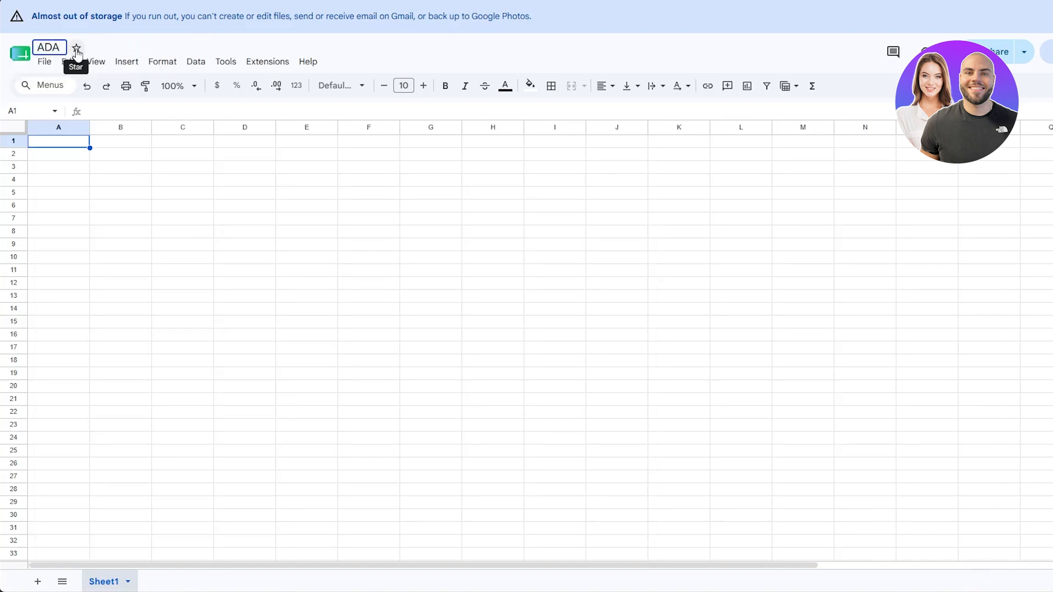
key("BackSpace")
type("VANCED H")
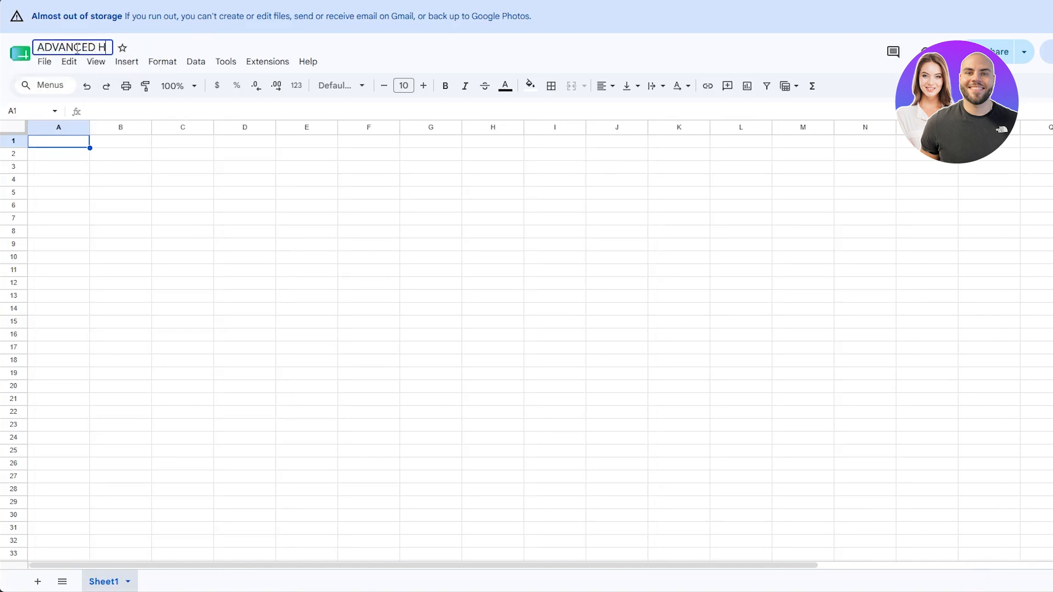
type("ABIT TRACKER")
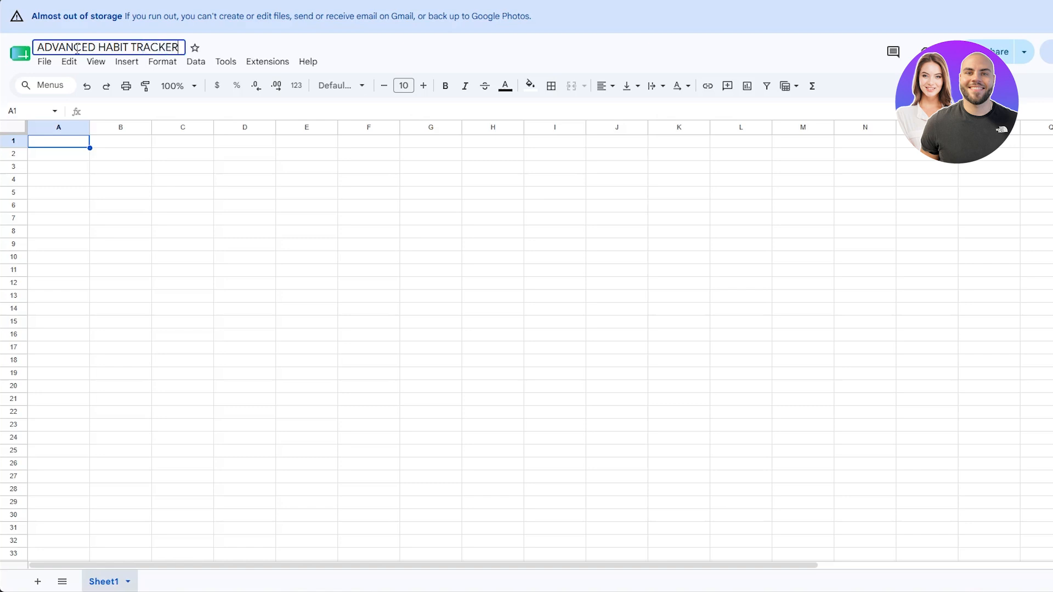
key("Return")
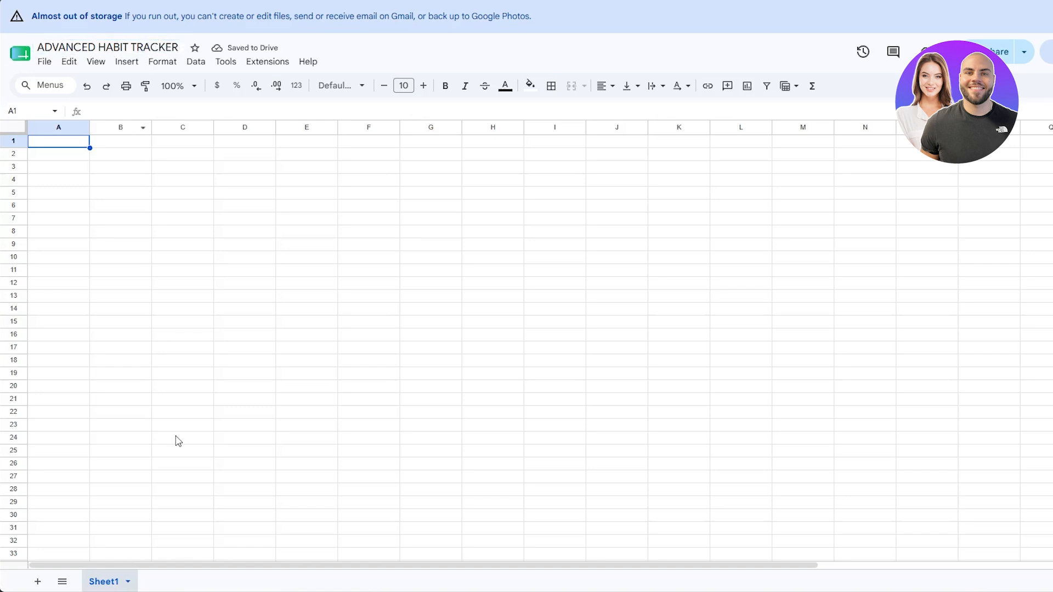
Step: Add two more sheets to the spreadsheet and rename Sheet1 as DASHBOARD
left_click(38, 582)
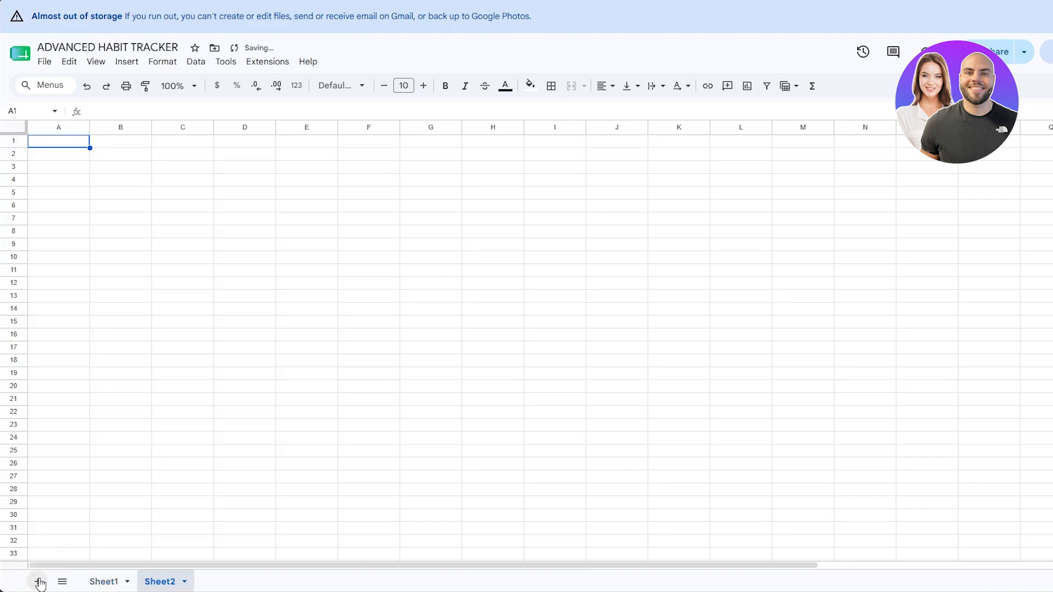
left_click(39, 582)
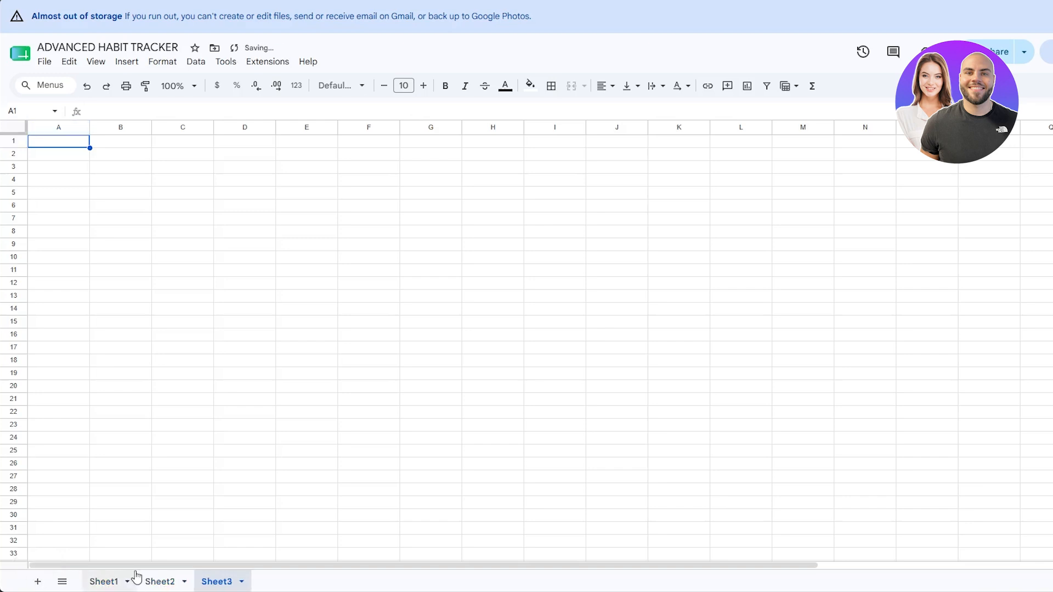
left_click(106, 582)
double_click(113, 584)
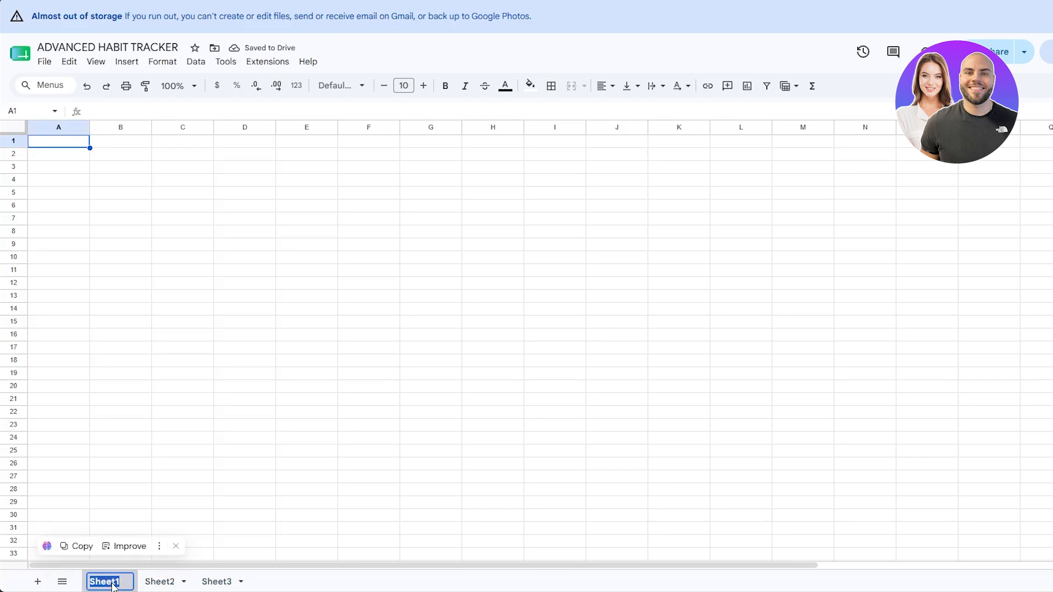
type("DASH")
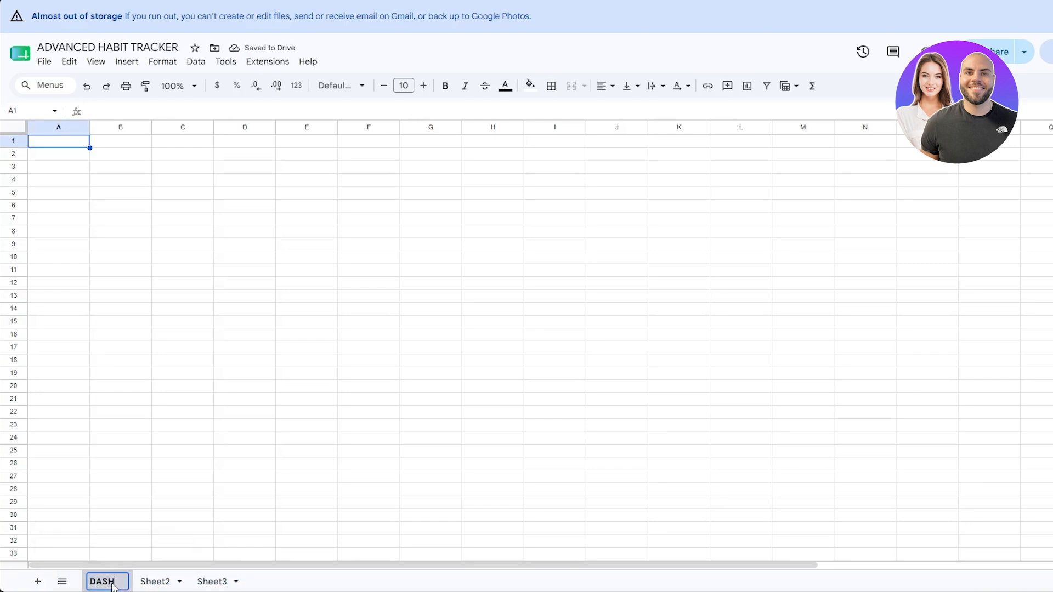
type("BOARD")
key("Return")
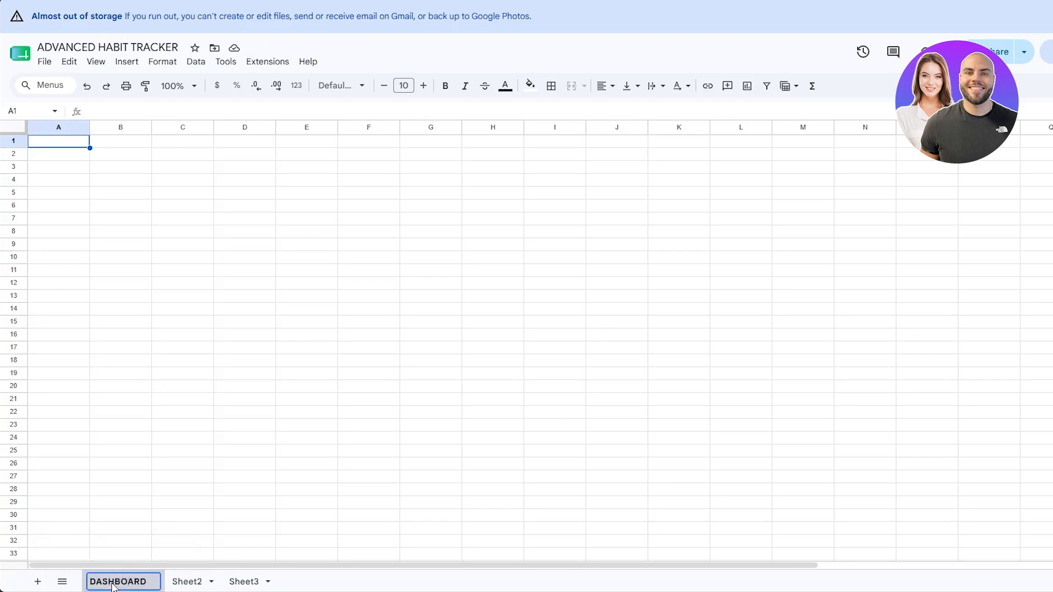
Step: Rename Sheet2 as HABIT TRACKER and Sheet3 as STATISTICS
double_click(181, 582)
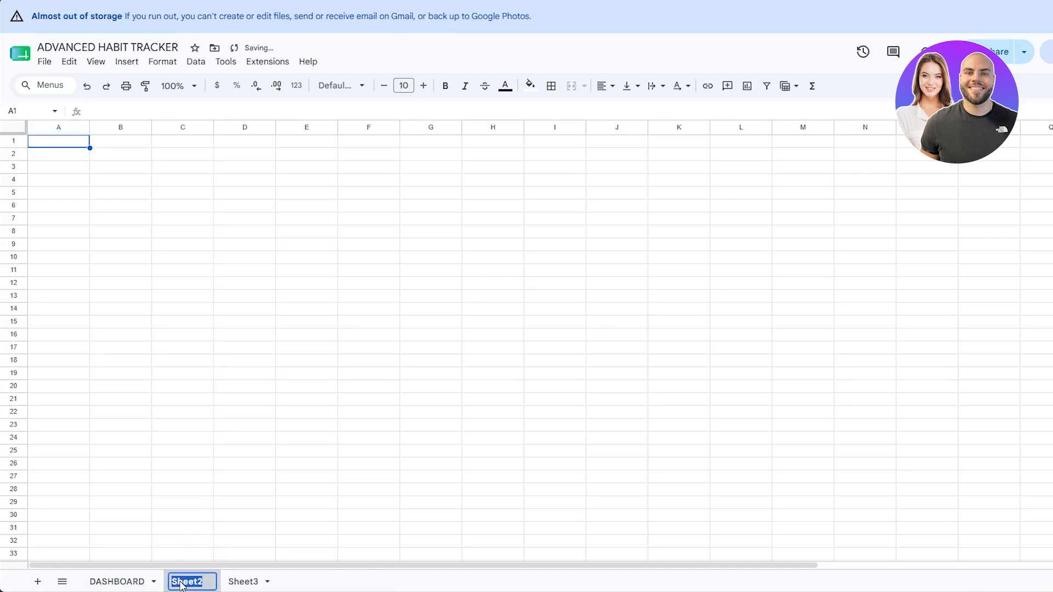
type("HABIT TRACKER")
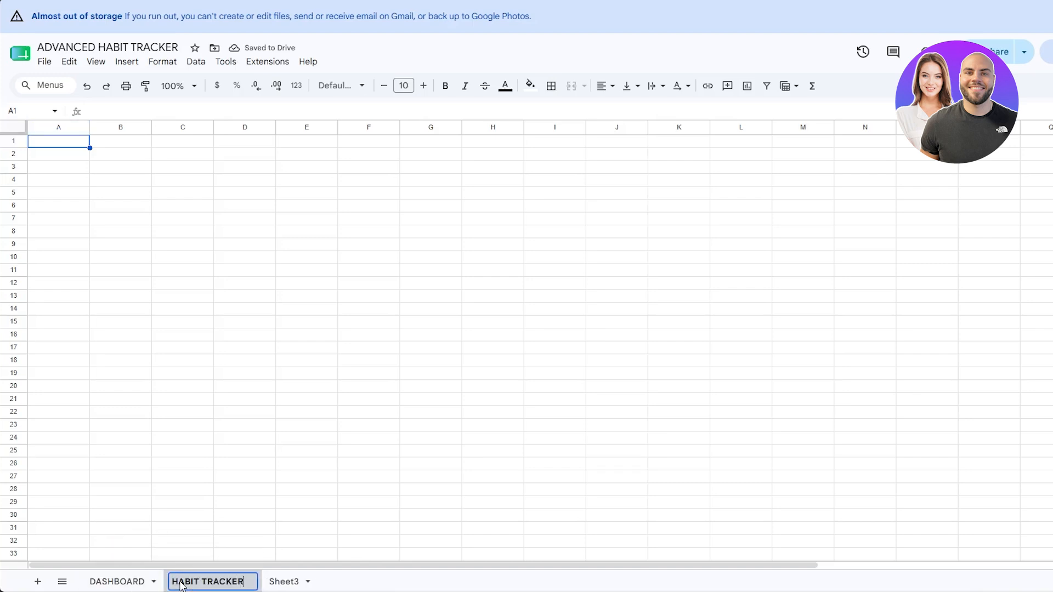
double_click(281, 584)
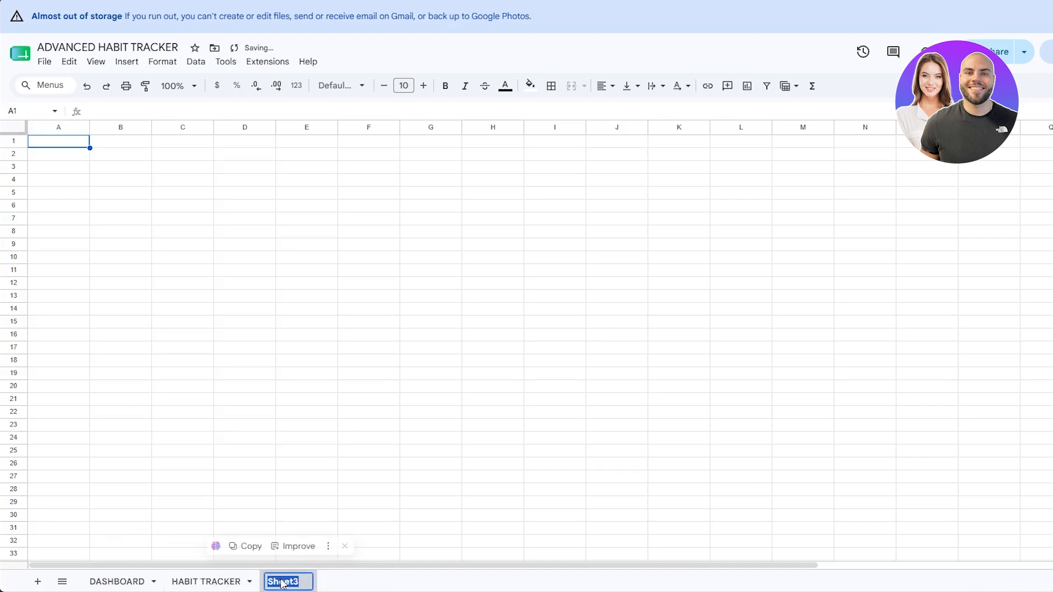
type("STATISTICS")
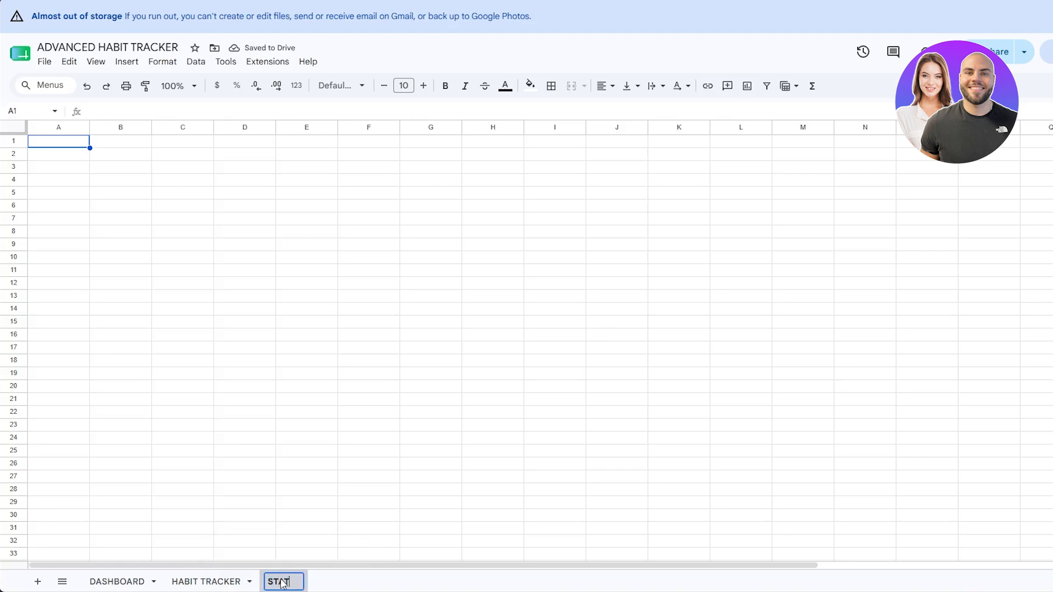
key("Return")
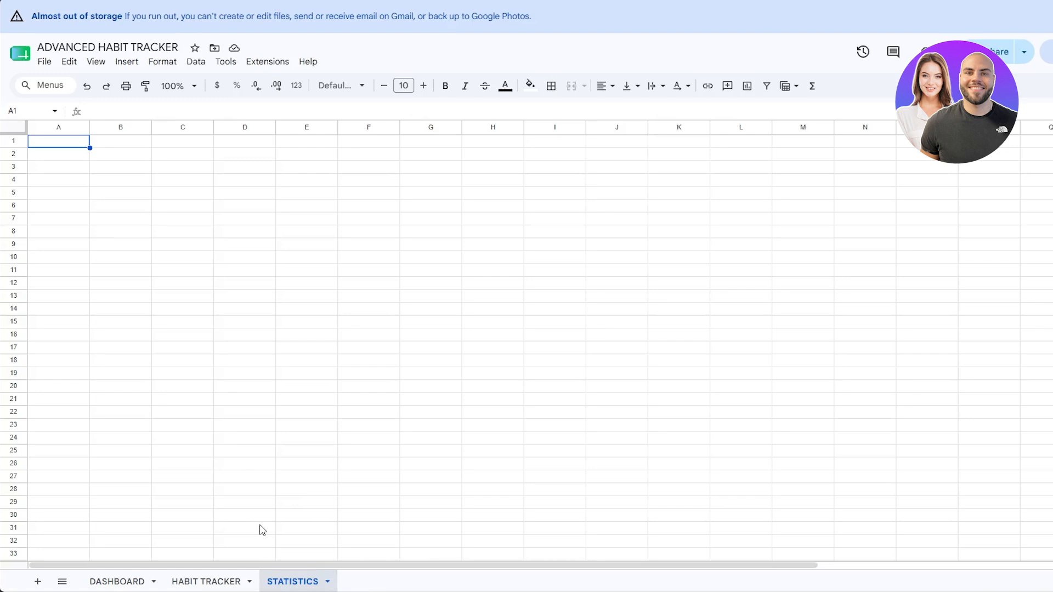
left_click(120, 582)
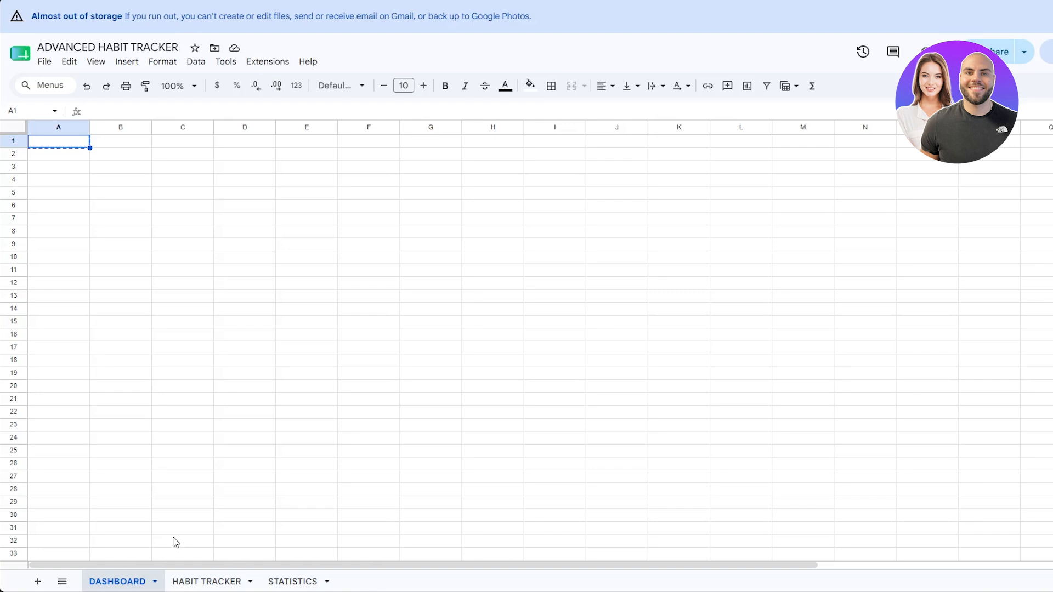
left_click(175, 541)
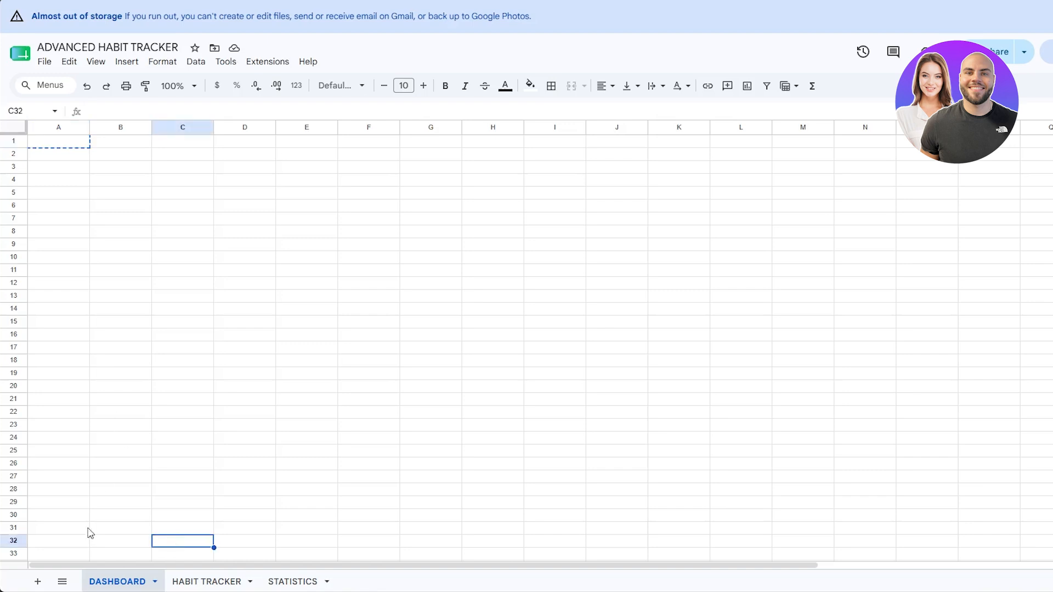
Step: On the HABIT TRACKER sheet, enter the habits EXCERCISE, READING and DRINK WATER in cells A1 to A3
left_click(195, 582)
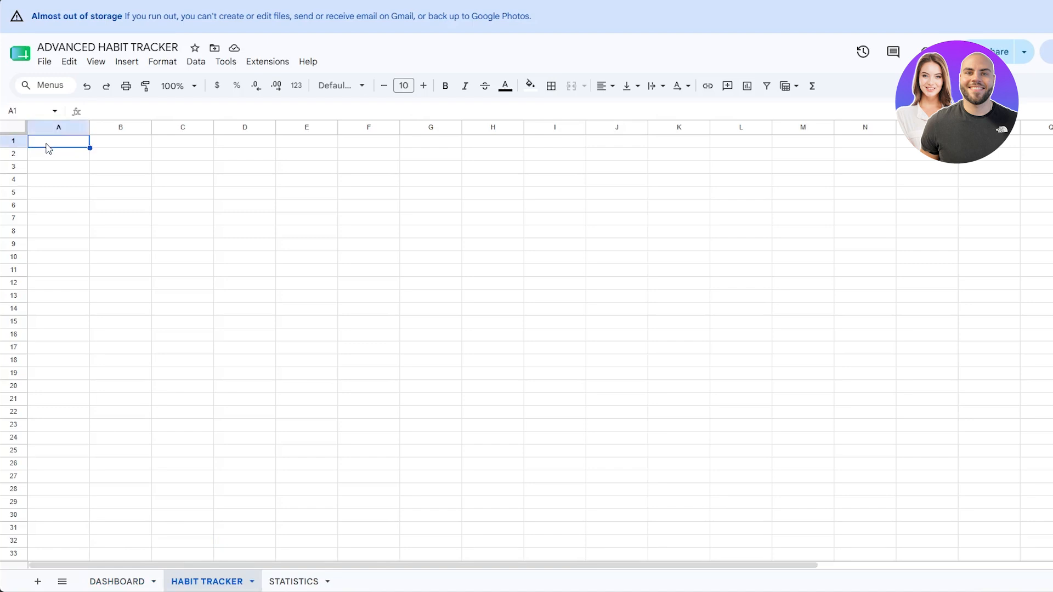
type("EXCERCISE")
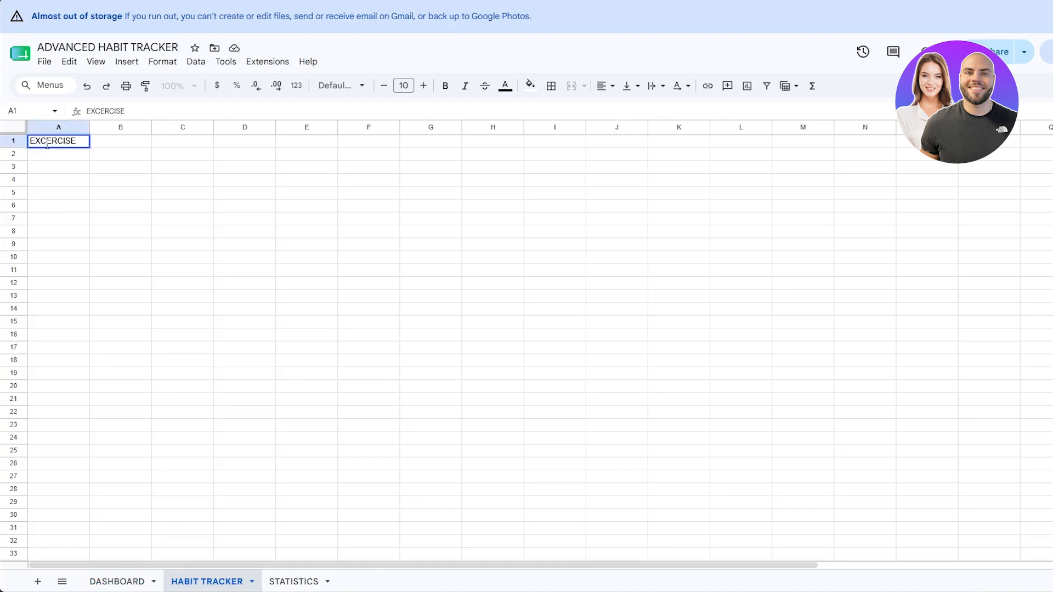
key("Return")
type("READ")
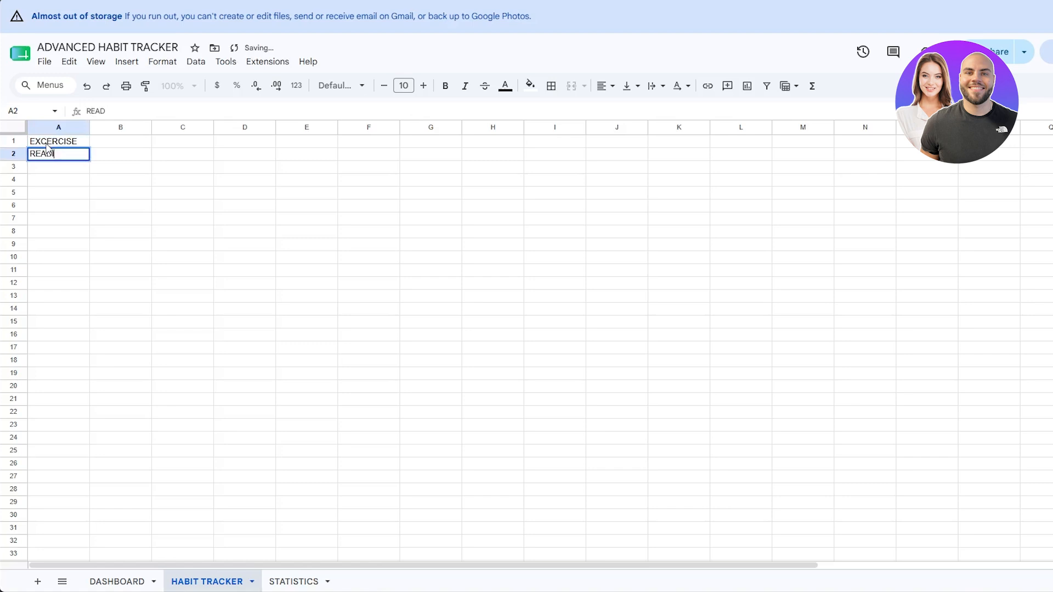
type("ING")
key("Return")
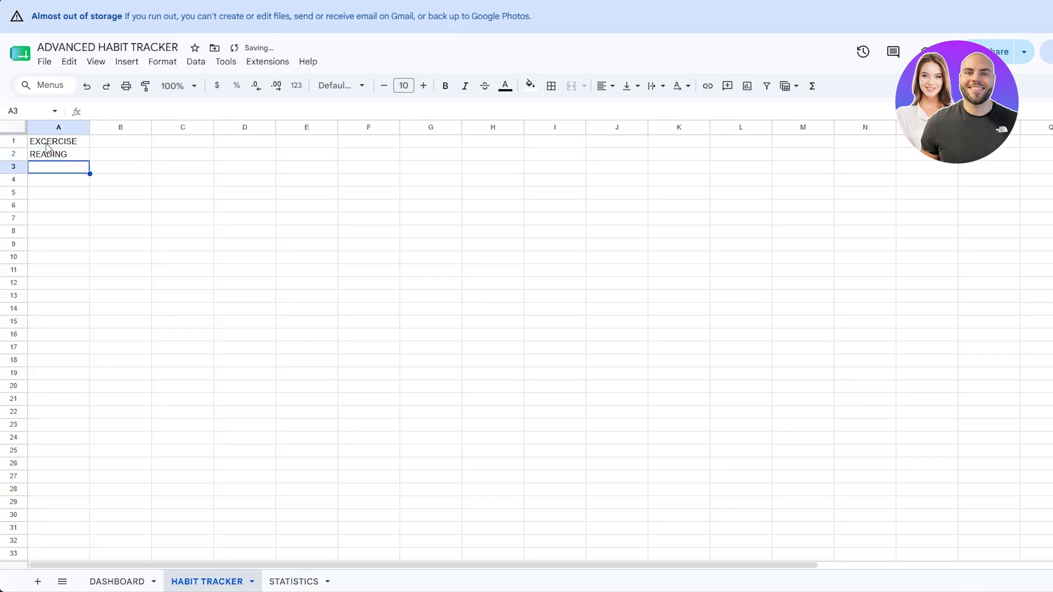
type("DRI")
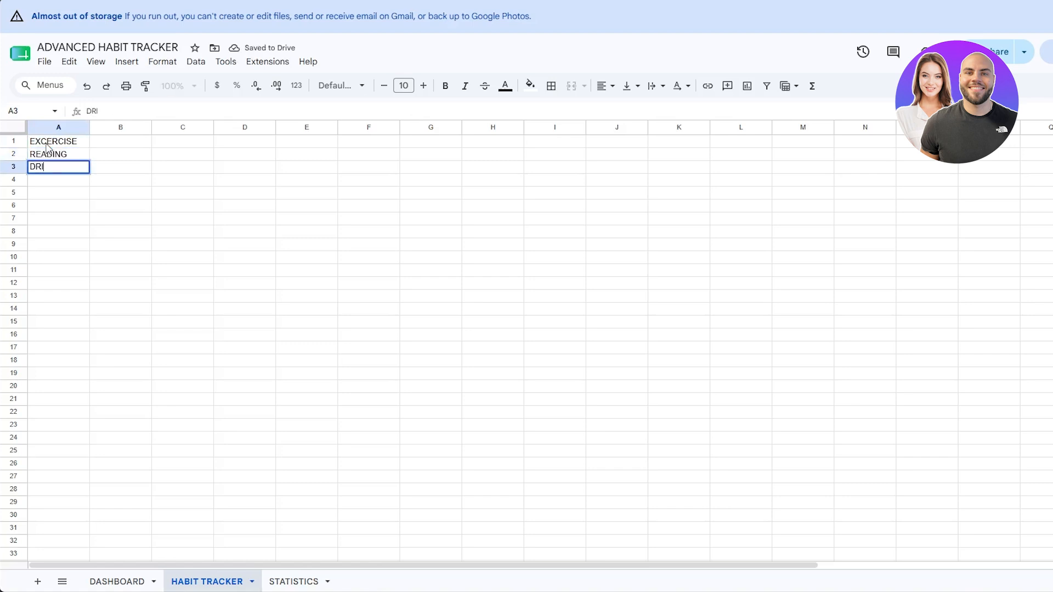
type("NK WATER")
key("Return")
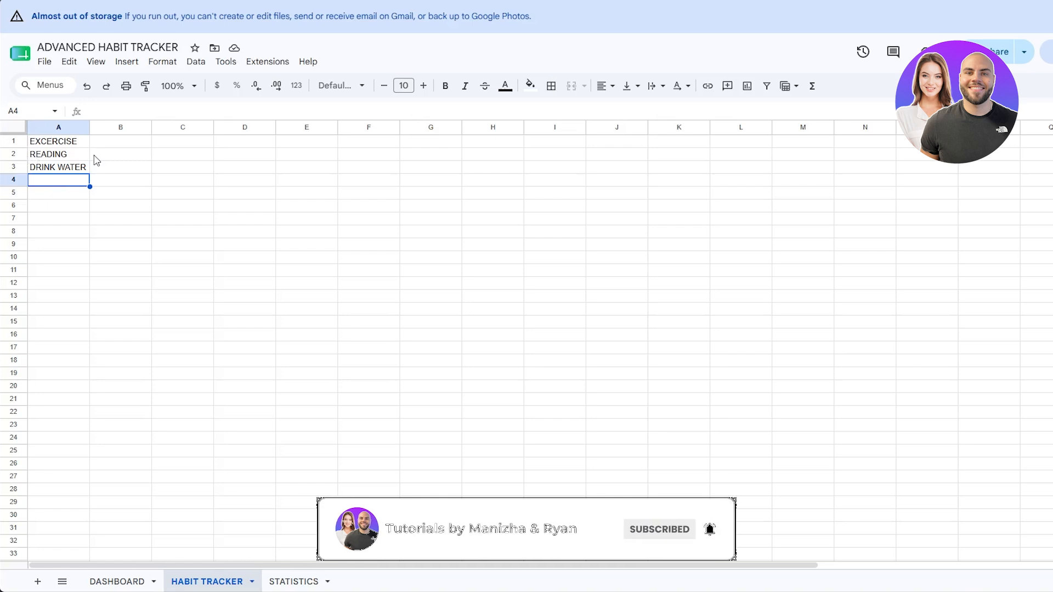
Step: Enter the dates 1 Jun, 3 Jun and 7 Jun beside the habits in cells B1 to B3
left_click(113, 148)
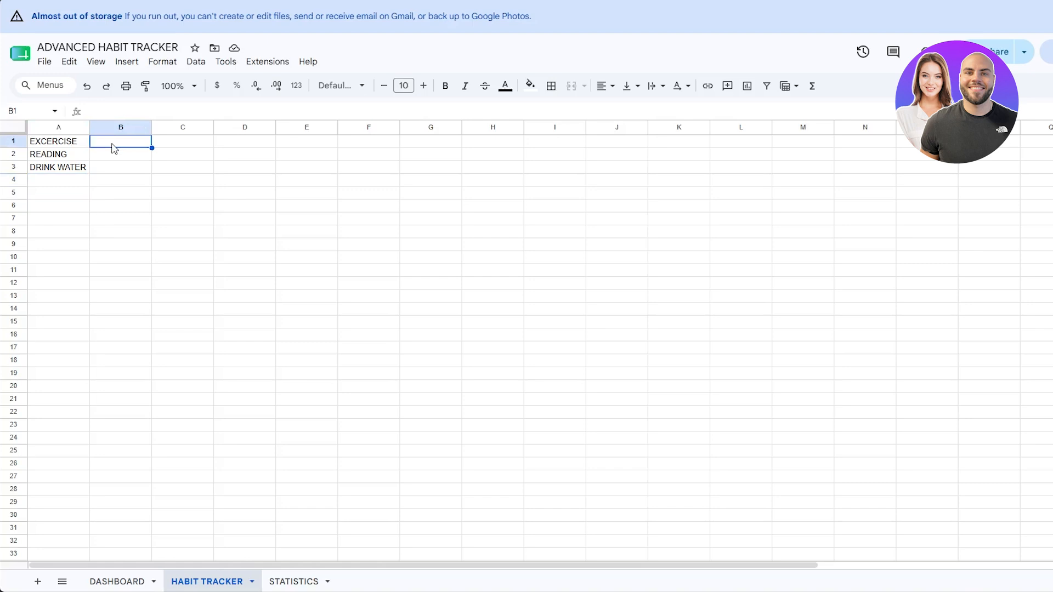
type("1 Jun")
key("Return")
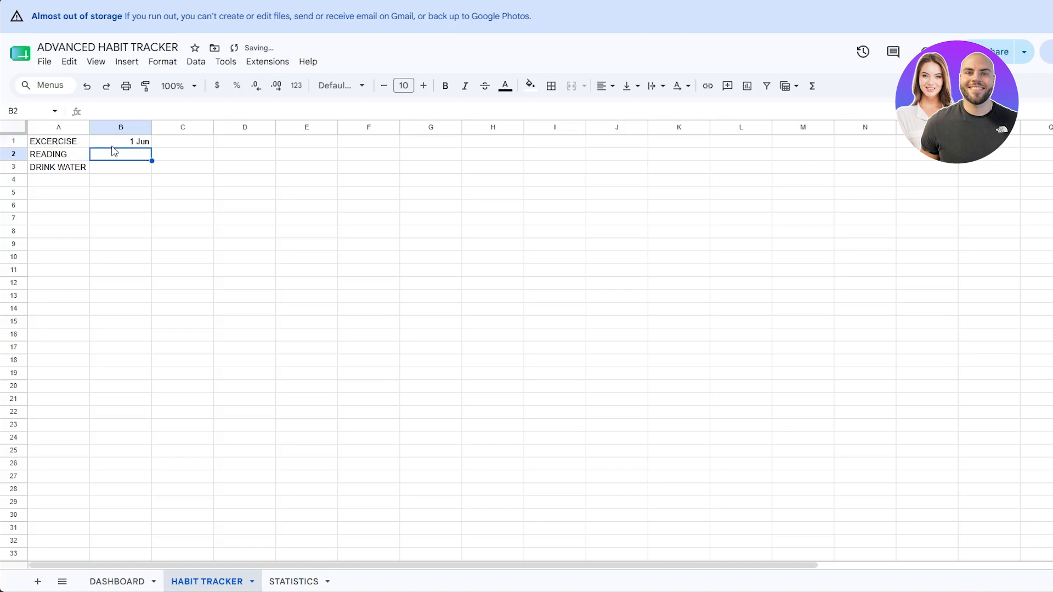
type("3 JUN")
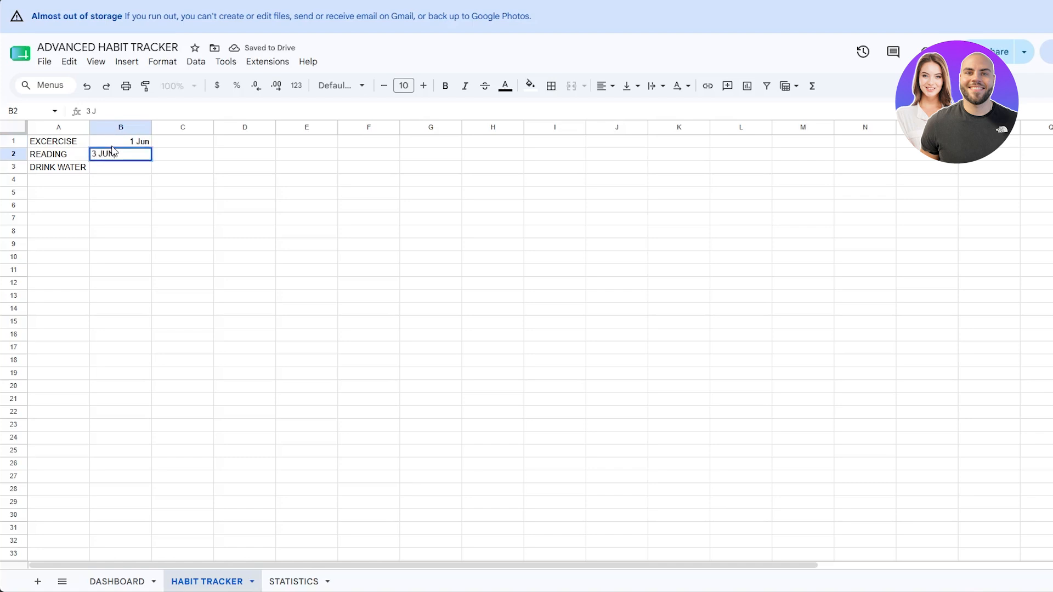
key("Return")
type("7")
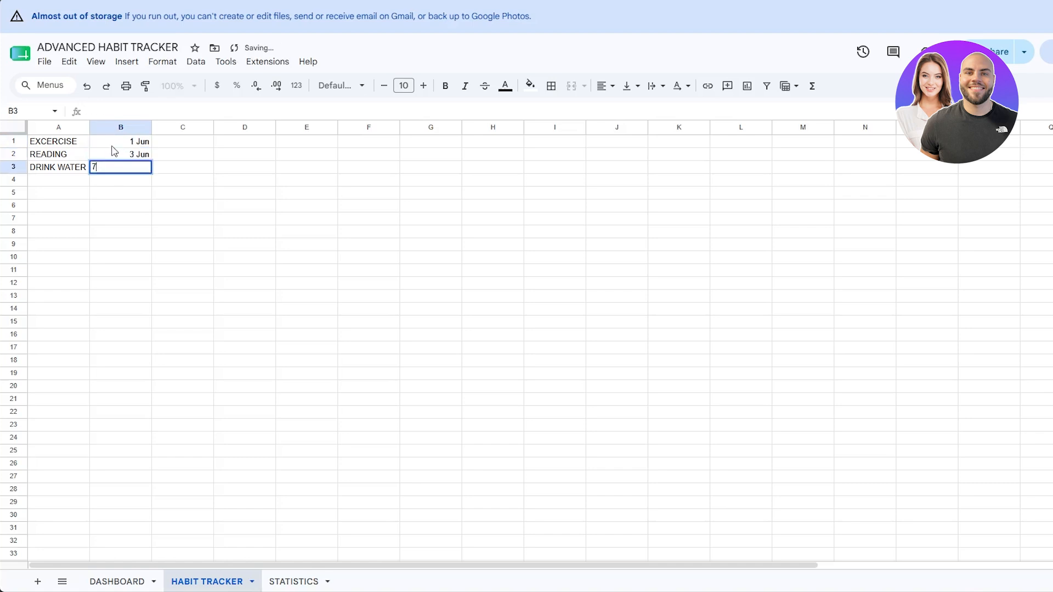
type(" JUN")
key("Return")
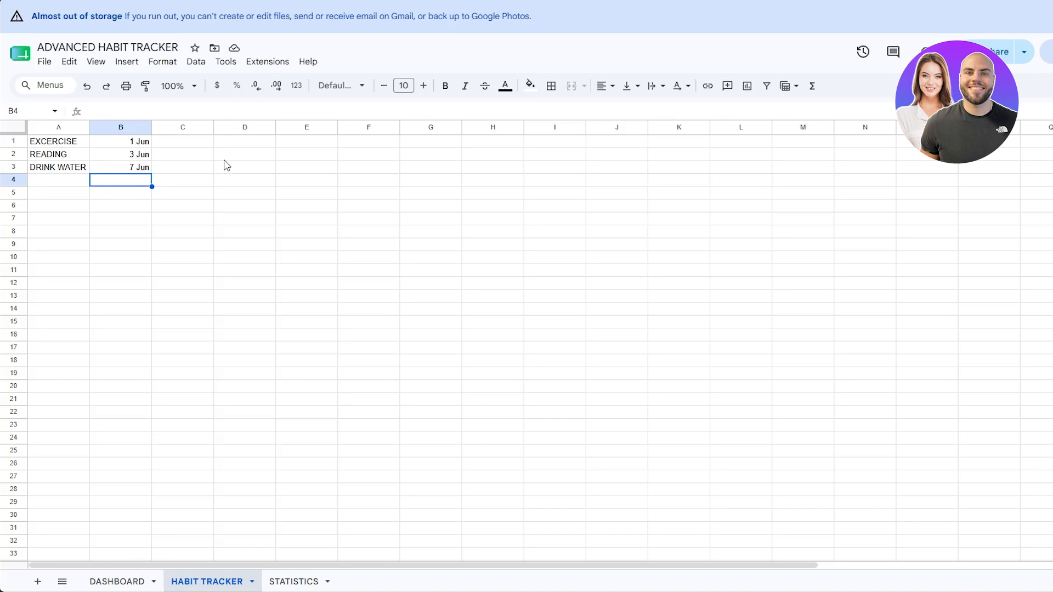
Step: Enter the completion values 1, 0 and 1 beside the dates in cells C1 to C3
left_click(188, 146)
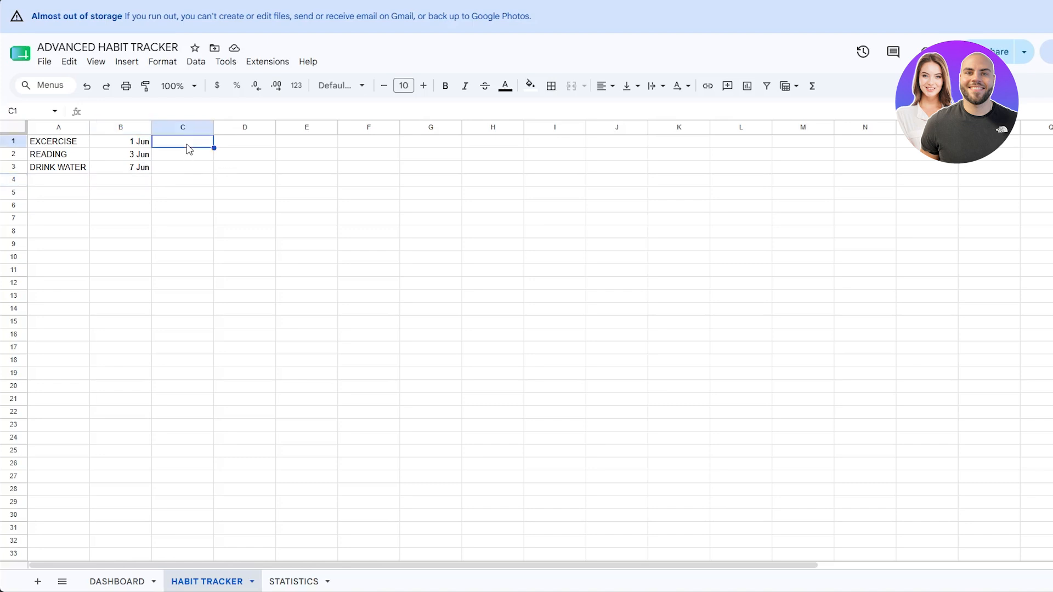
type("1")
key("Return")
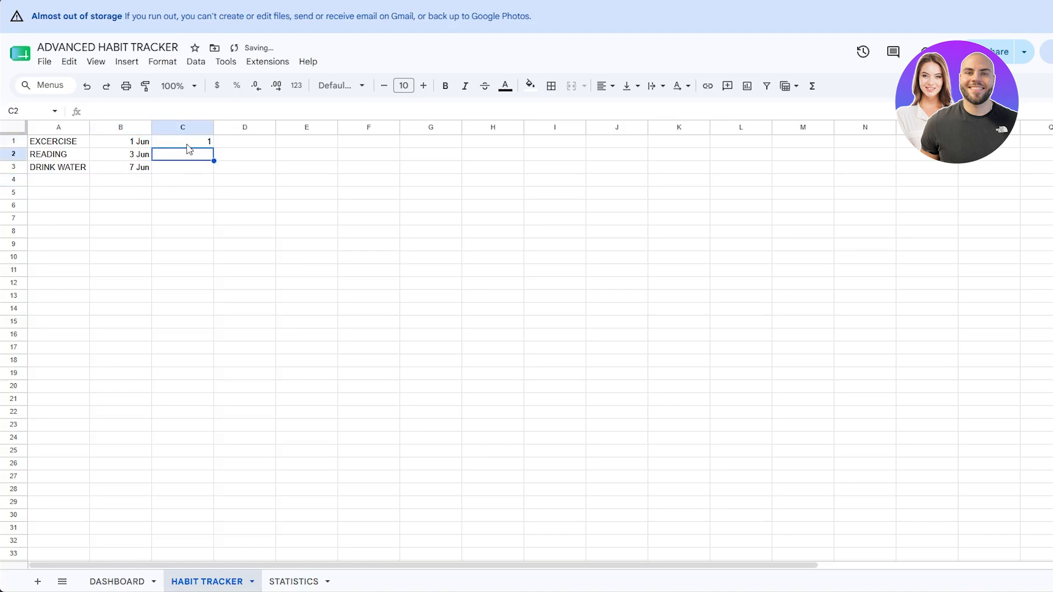
type("0")
key("Return")
type("1")
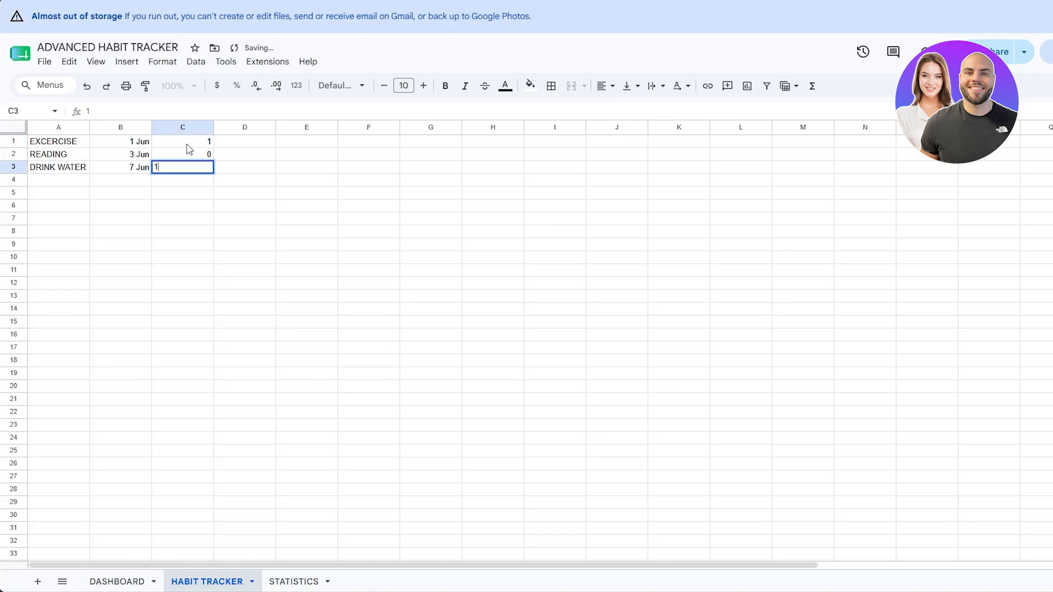
key("Return")
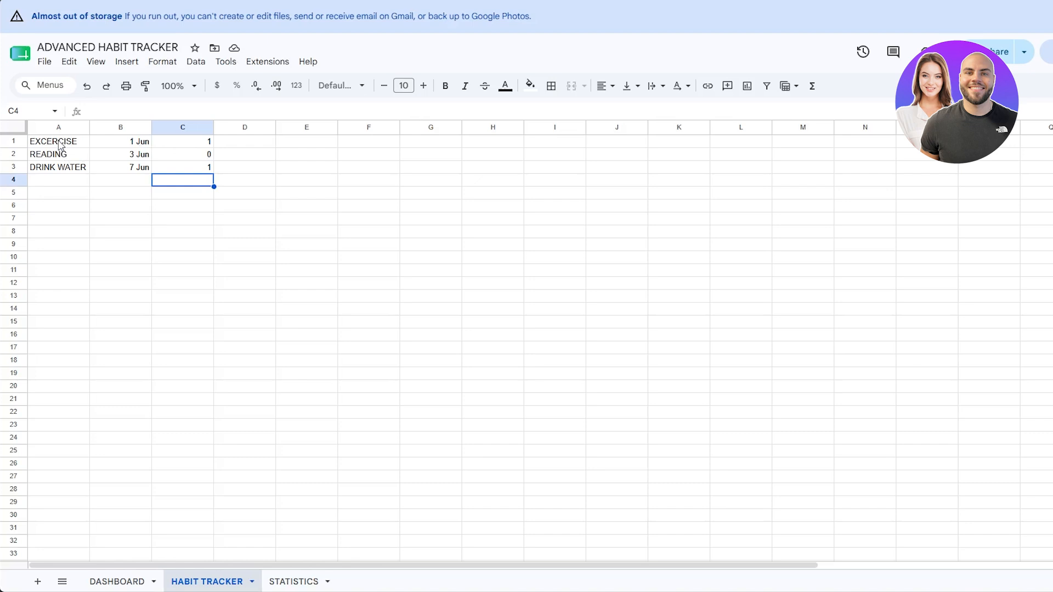
Step: Try inserting checkboxes across the filled range A1 to C3 and undo the insertion
left_click_drag(60, 142, 186, 168)
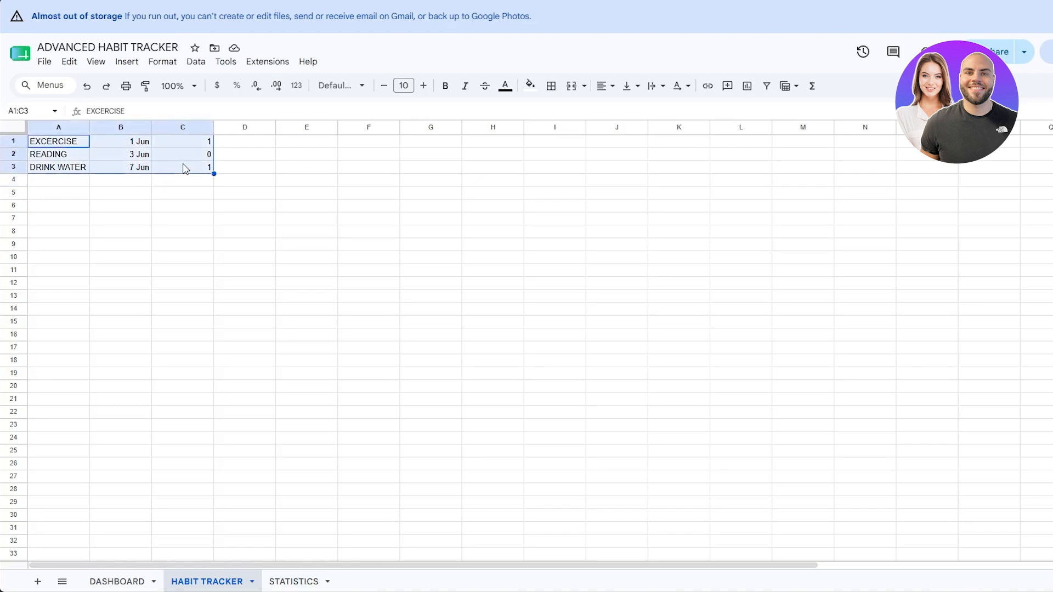
left_click(127, 61)
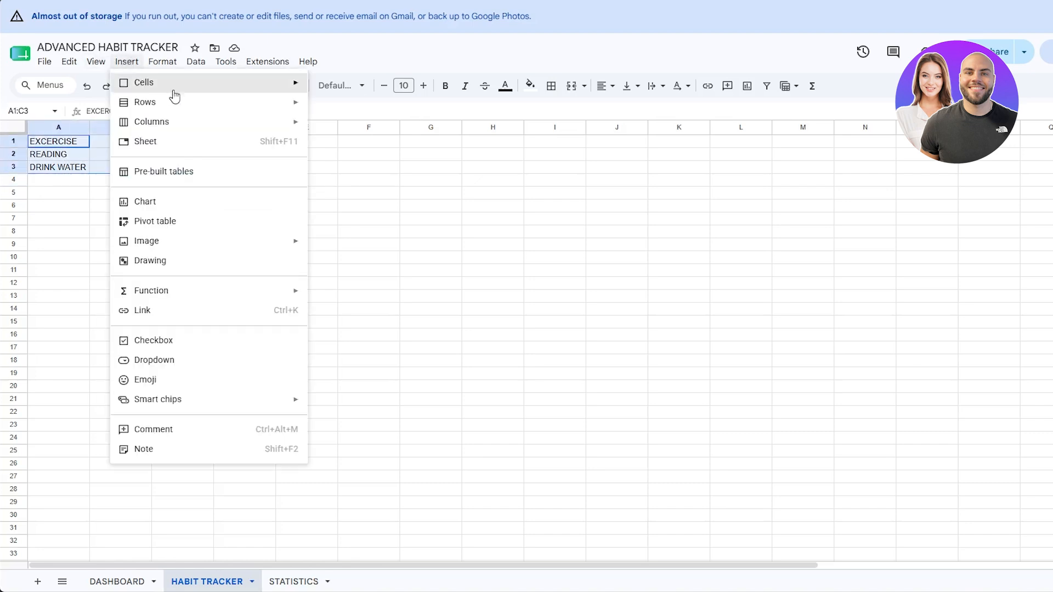
mouse_move(206, 112)
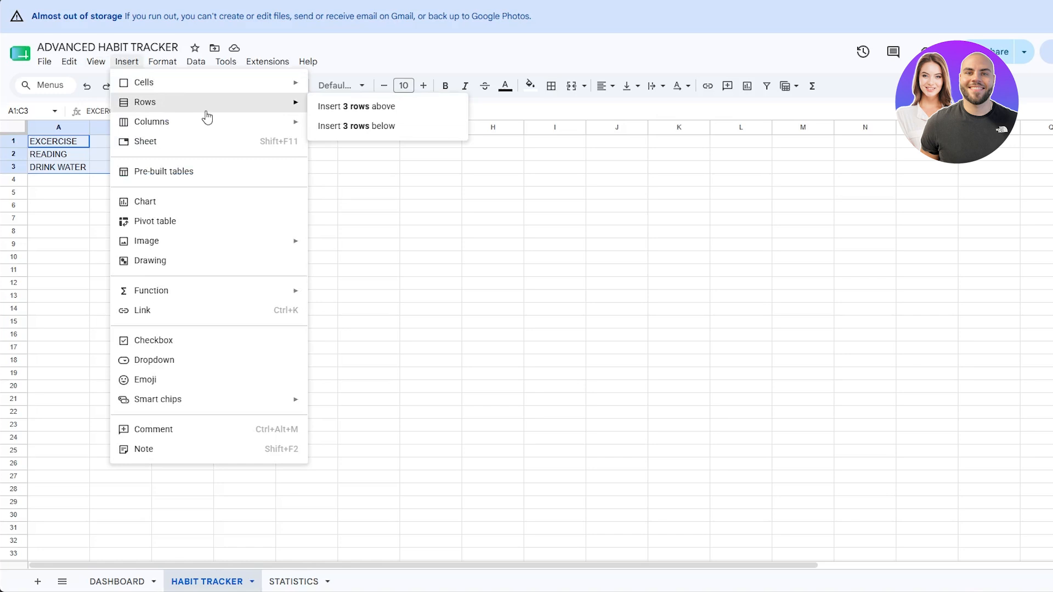
left_click(209, 344)
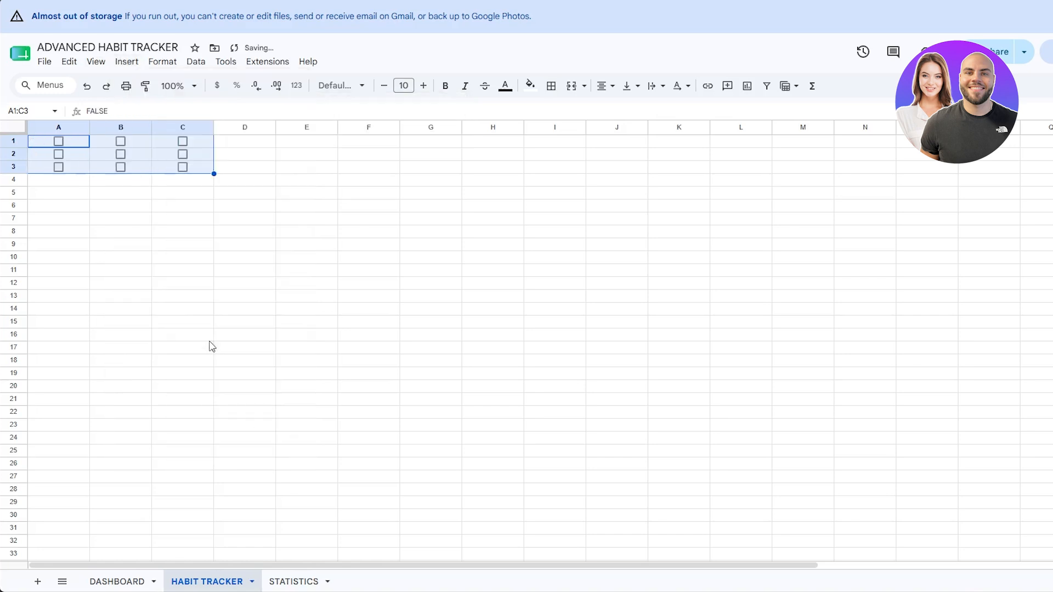
key("ctrl+z")
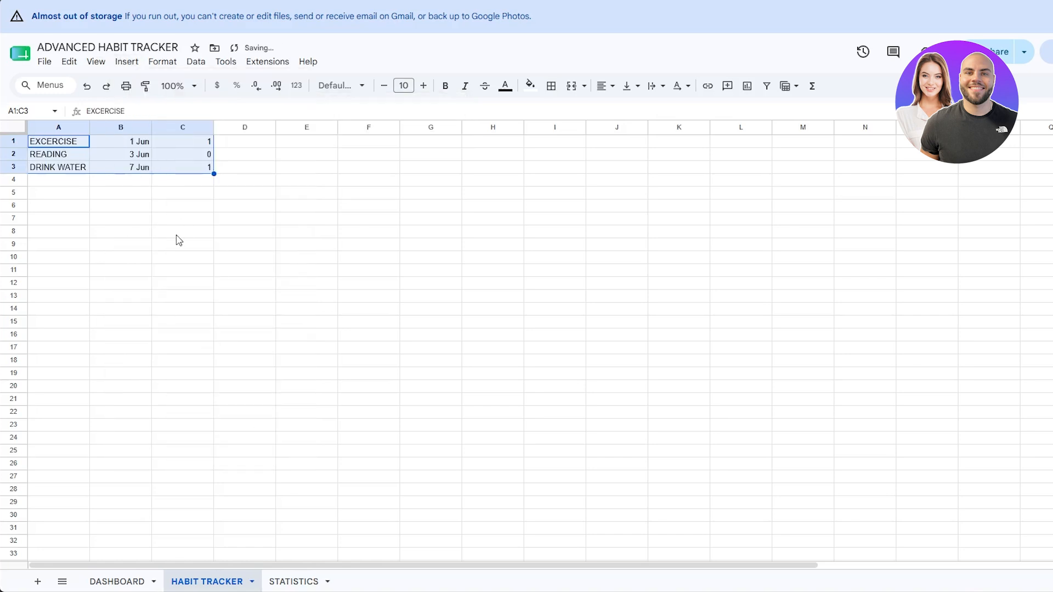
Step: Insert checkboxes in the empty cells D1 to D3 beside the completion values
left_click_drag(242, 173, 252, 144)
left_click(126, 62)
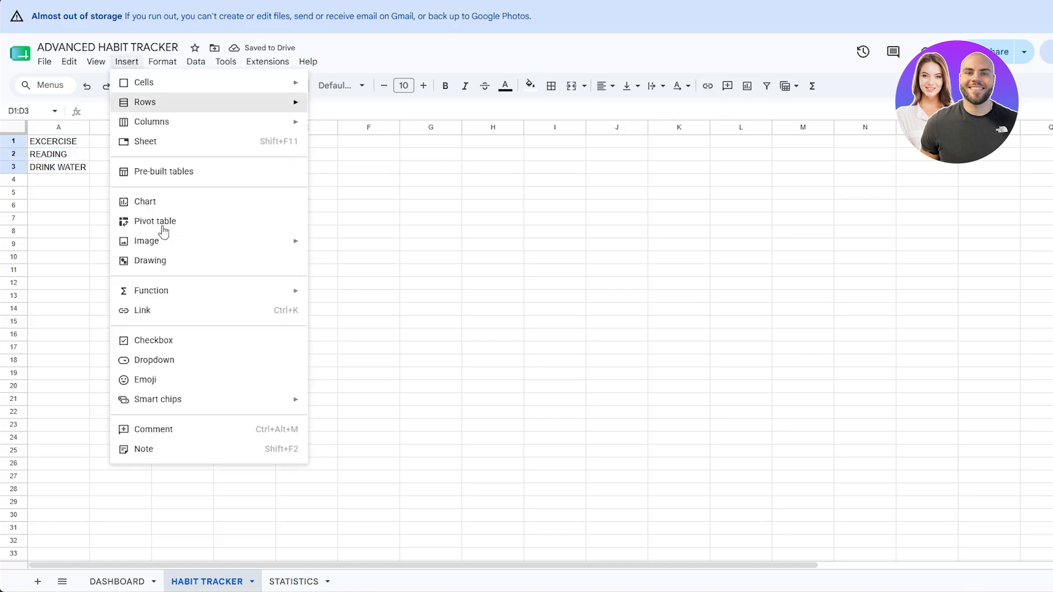
left_click(201, 351)
left_click(259, 259)
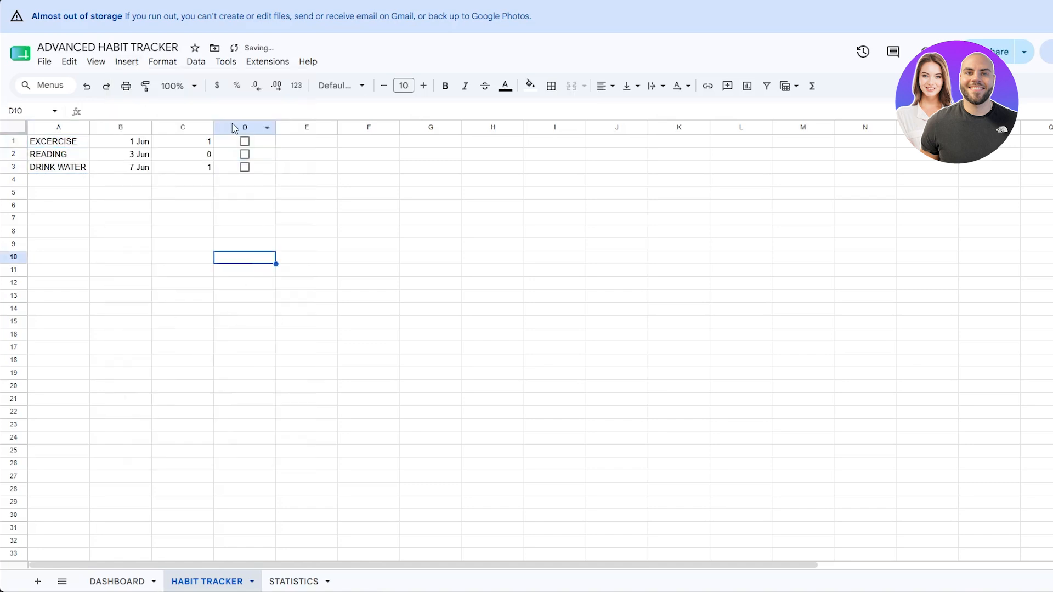
Step: Tick the checkboxes for EXCERCISE and DRINK WATER in cells D1 and D3, leaving READING unticked
left_click(244, 142)
left_click(245, 142)
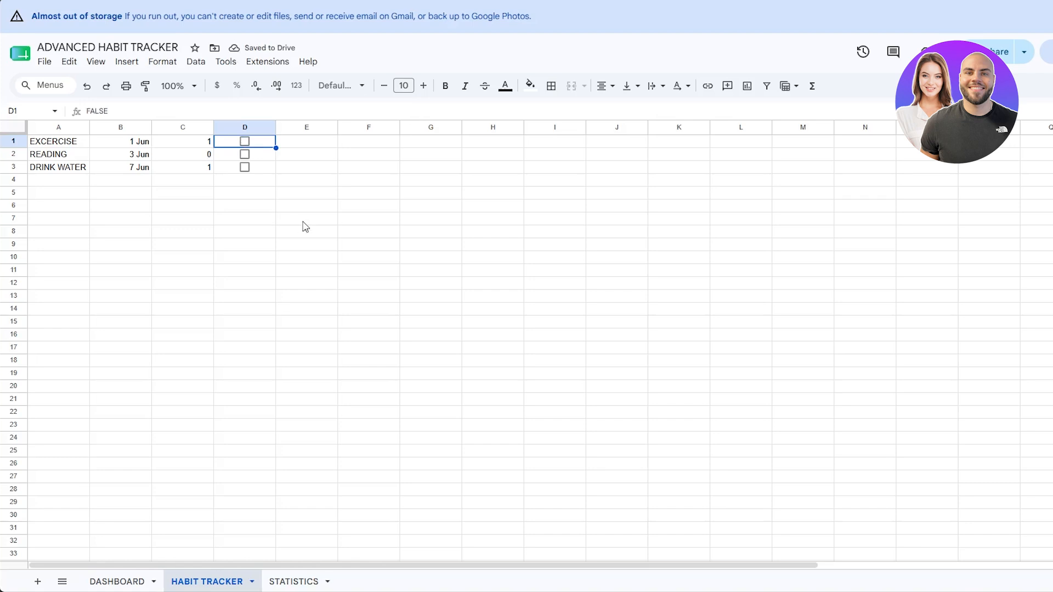
left_click(244, 141)
left_click(245, 168)
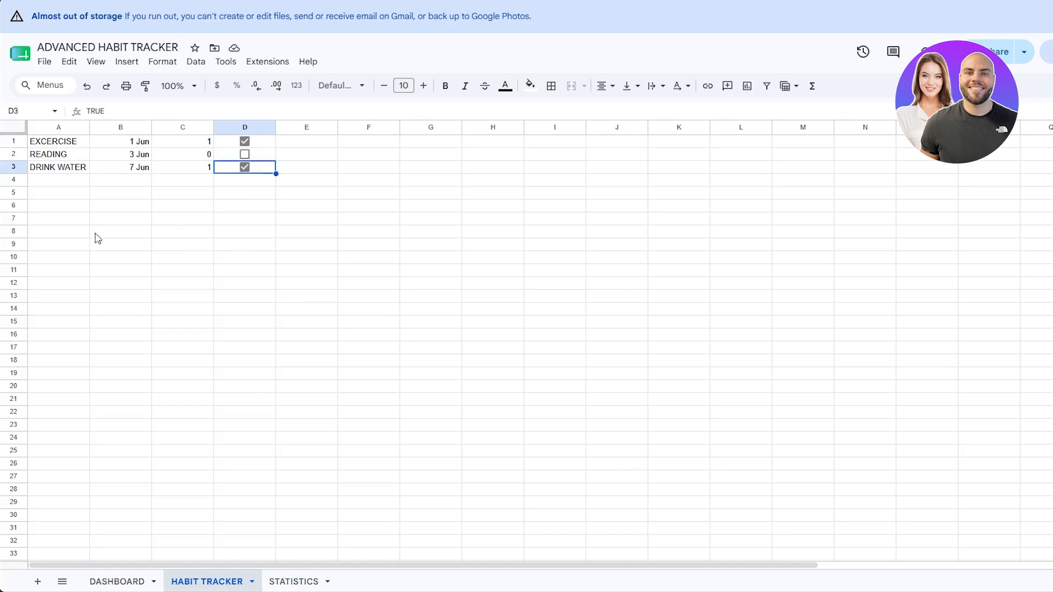
Step: Enter the formula =COUNTIF(B1:AF3,TRUE) in cell A5 and test it by toggling the READING checkbox on and off
left_click(59, 197)
type("=")
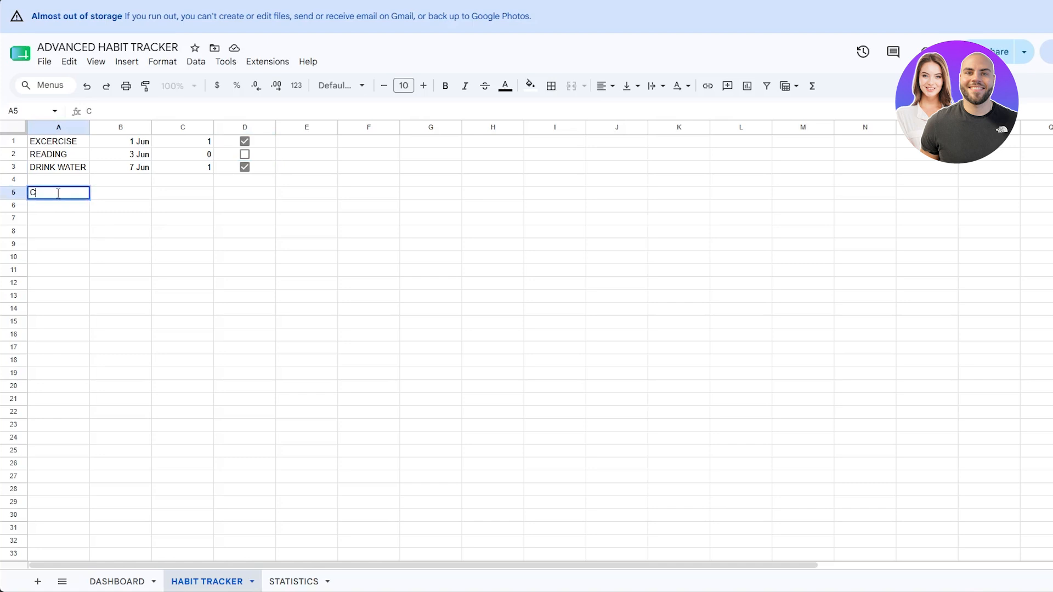
type("CO")
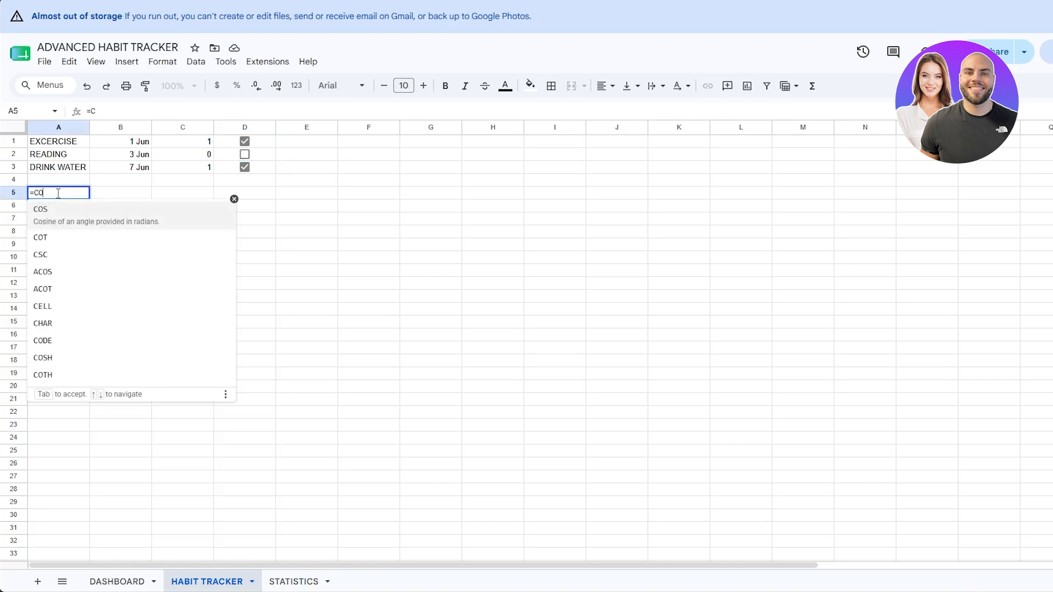
type("UNTI")
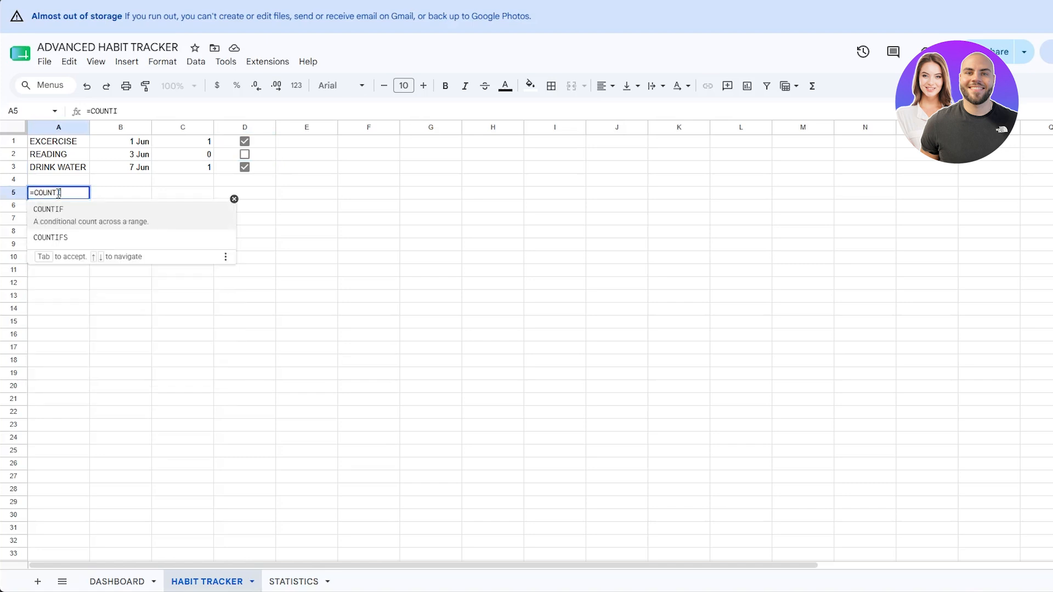
type("F(")
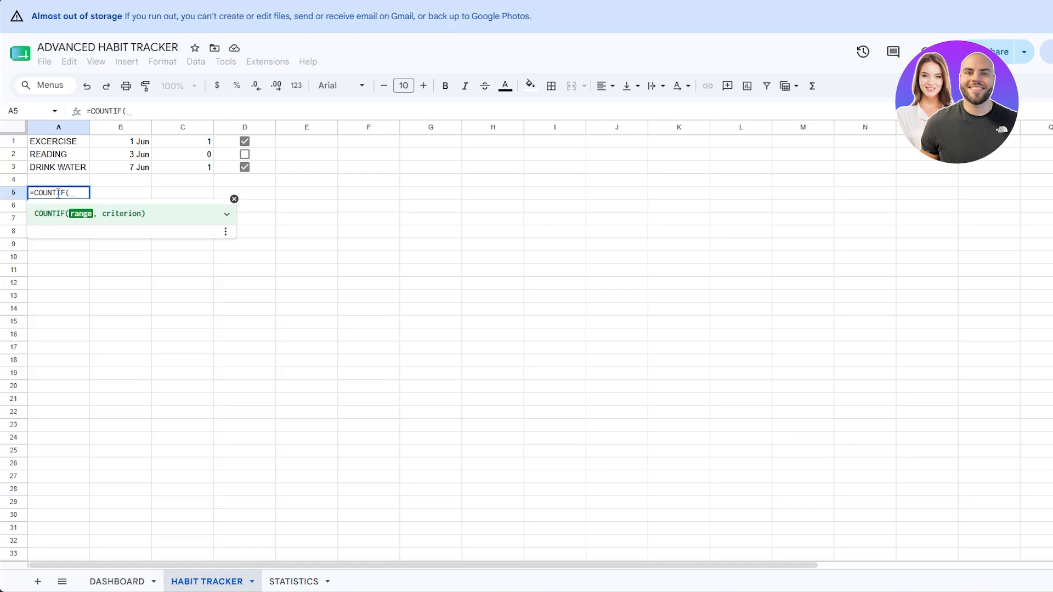
type("B1")
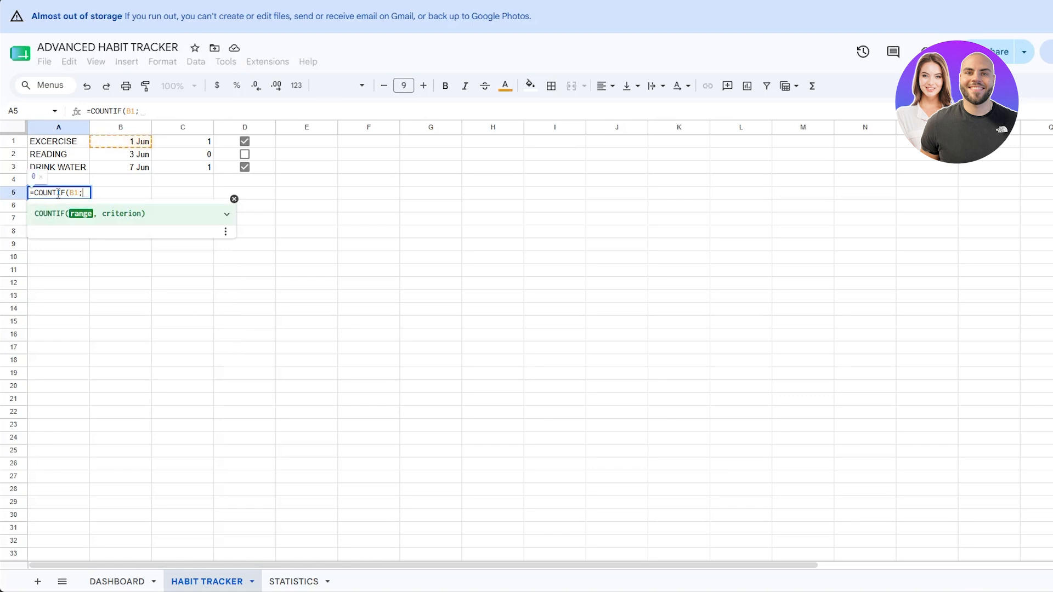
type(":AF2")
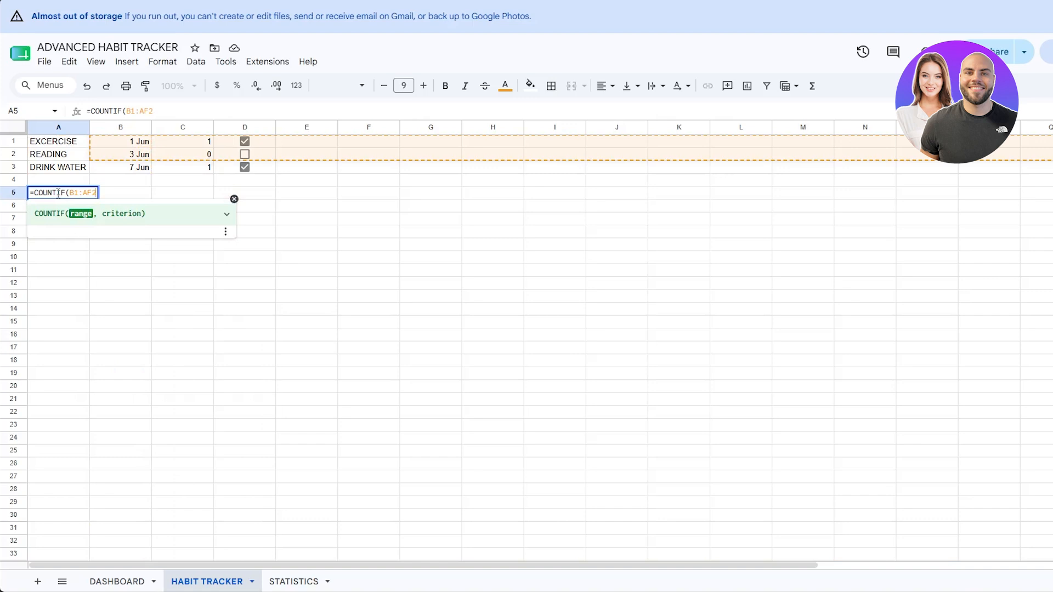
key("BackSpace")
type("3")
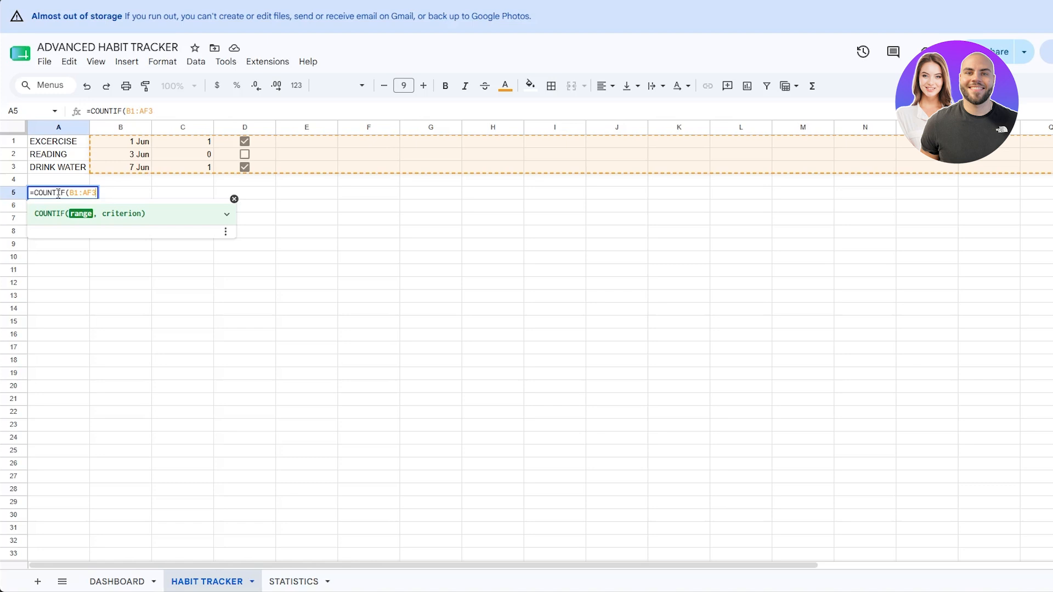
type(",TR")
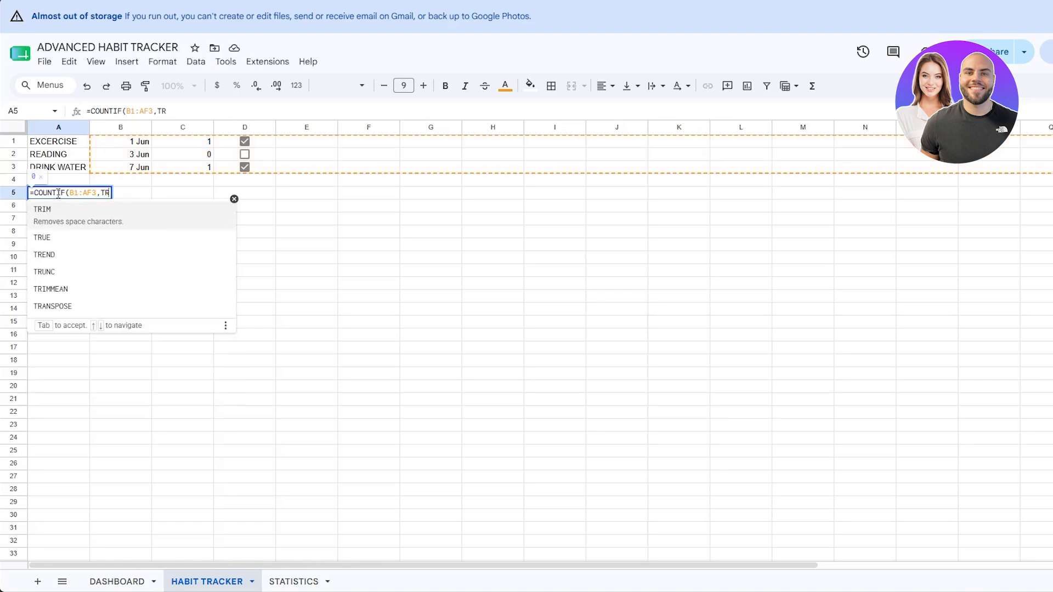
type("UE)")
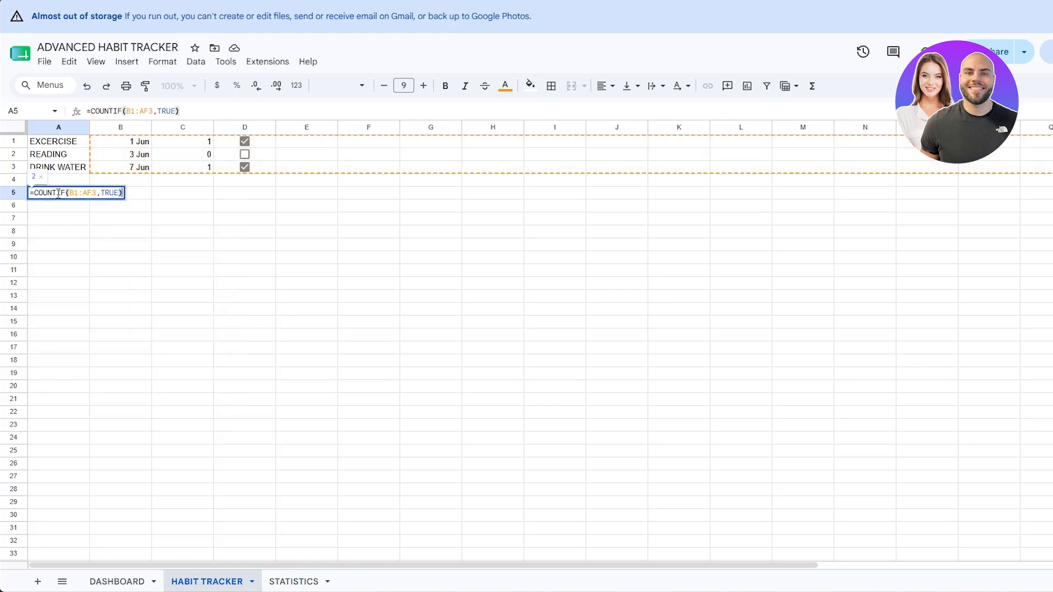
key("Return")
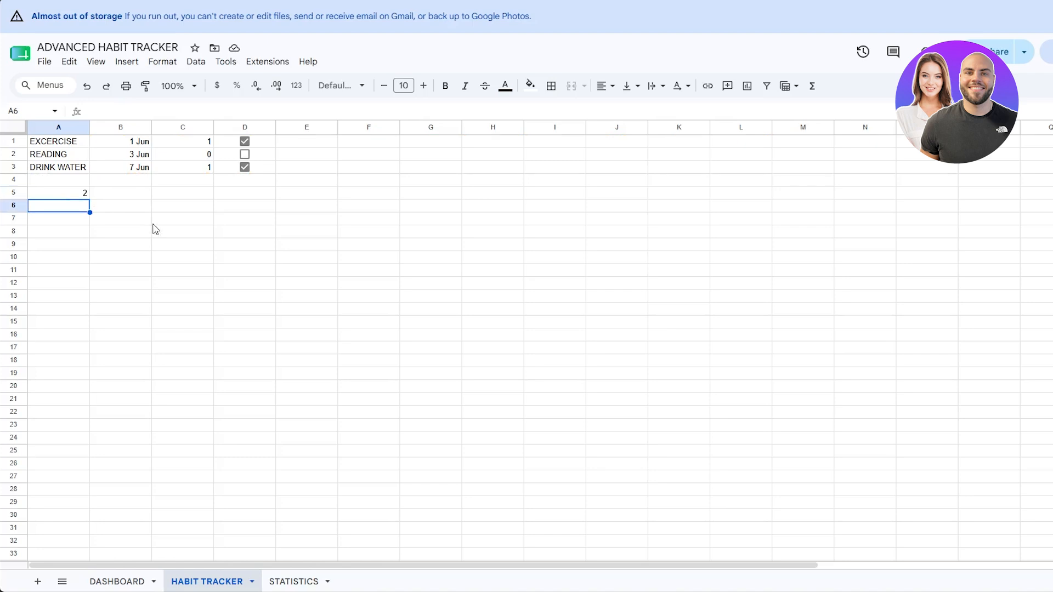
left_click(245, 158)
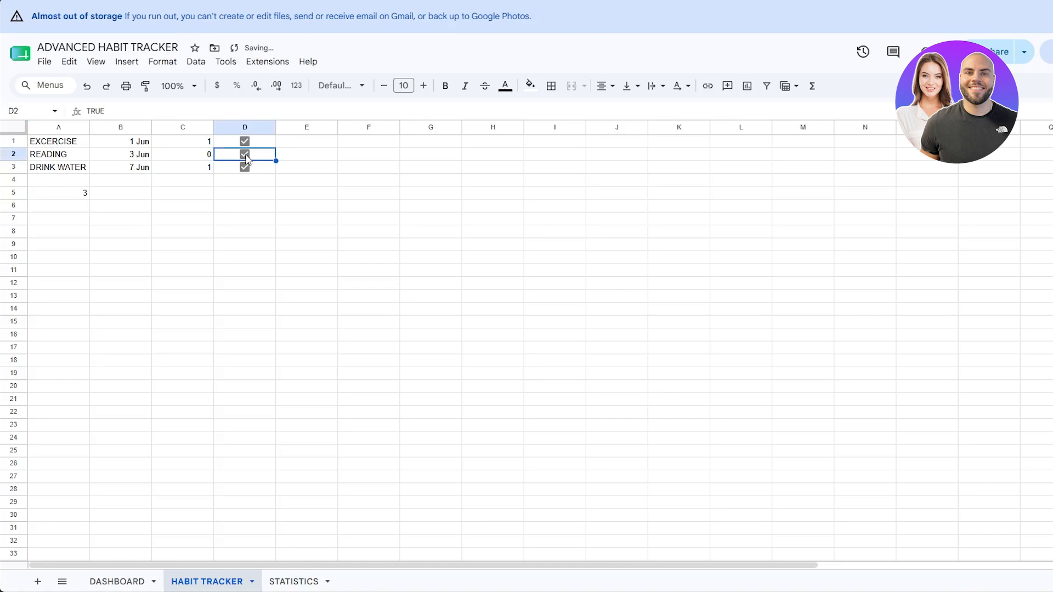
left_click(245, 158)
Step: Copy the COUNTIF formula text from cell A5 into cell A7, keeping it open for editing
left_click(83, 193)
left_click_drag(179, 111, 87, 111)
key("ctrl+c")
left_click(55, 218)
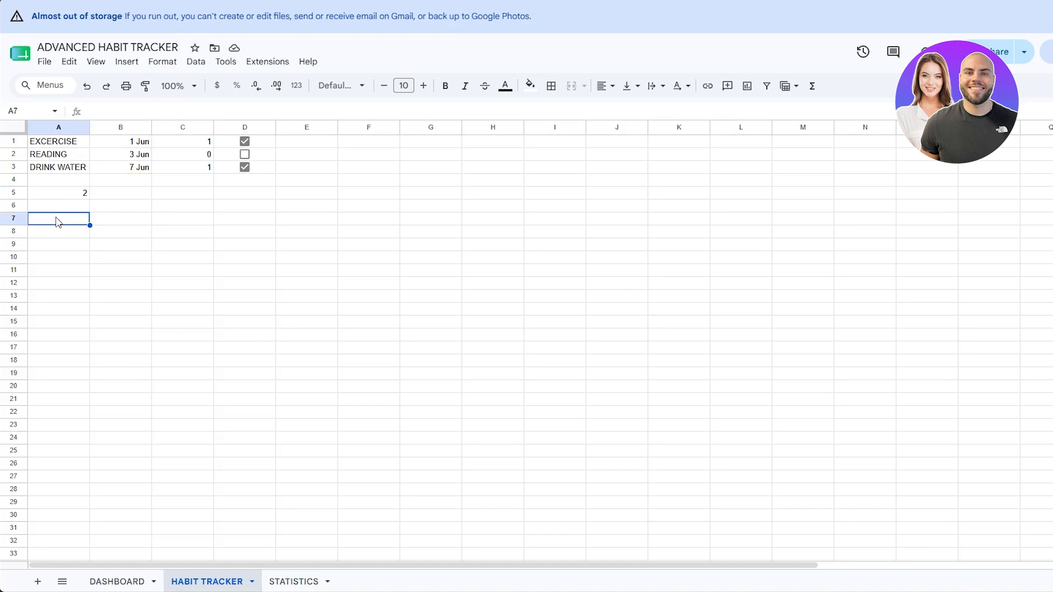
key("ctrl+v")
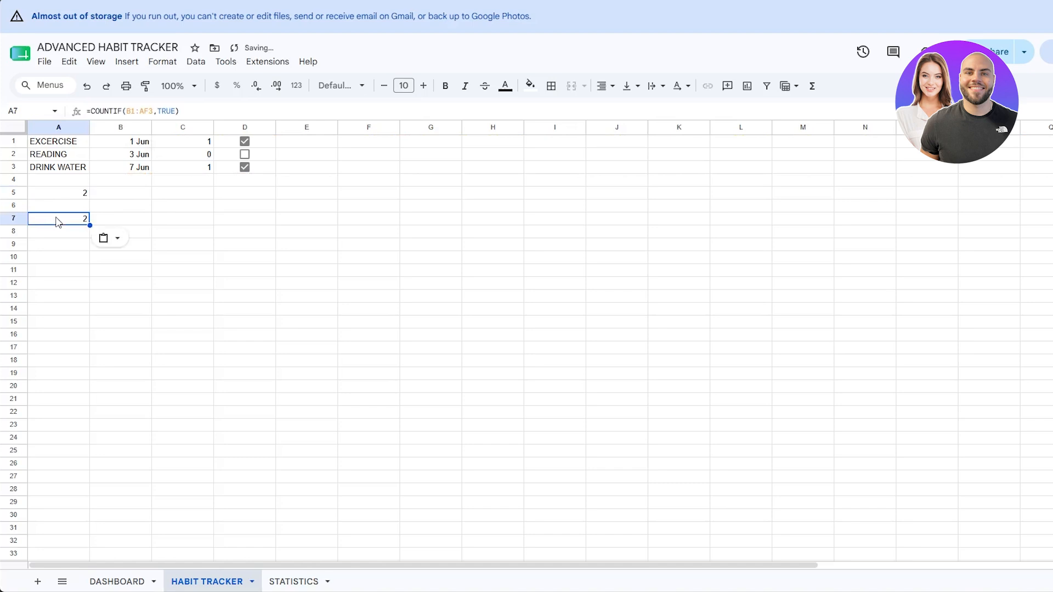
key("Delete")
double_click(57, 218)
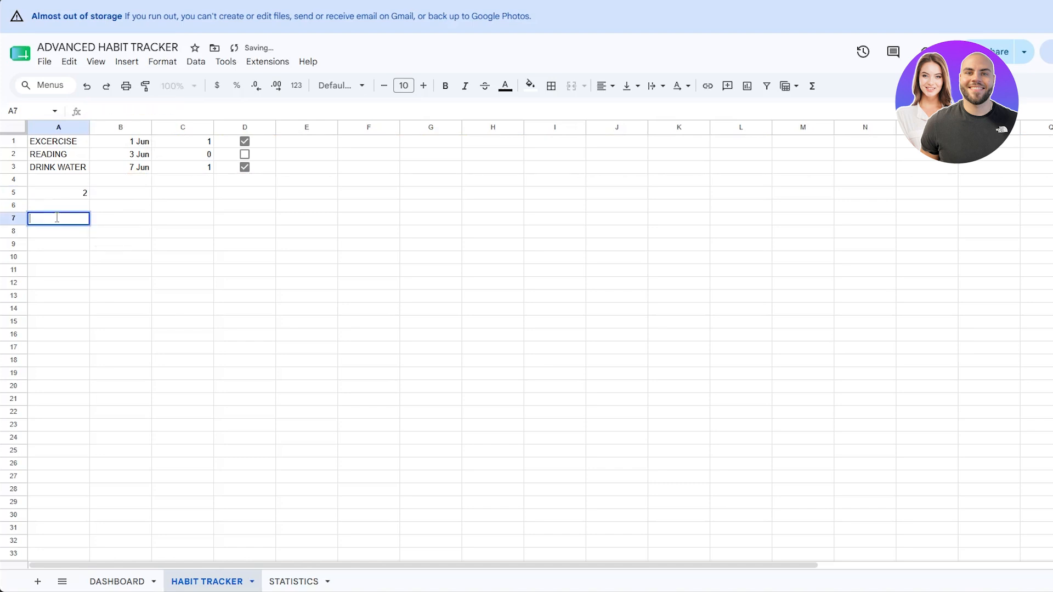
key("ctrl+v")
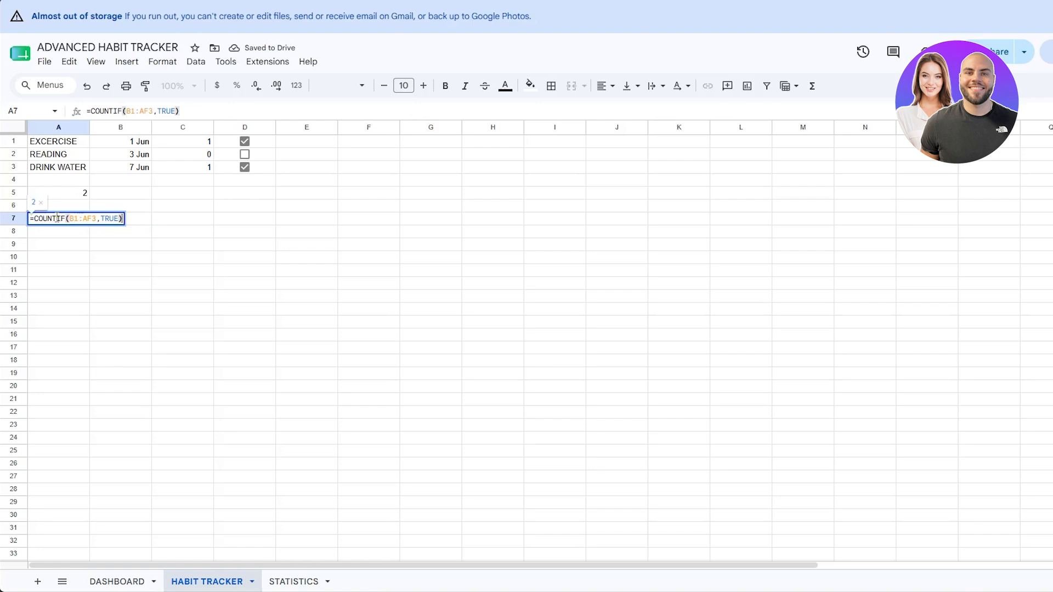
Step: Extend the formula in cell A7 to =COUNTIF(B1:AF3,TRUE)/COUNT(B$1:AF$3)
type("/C")
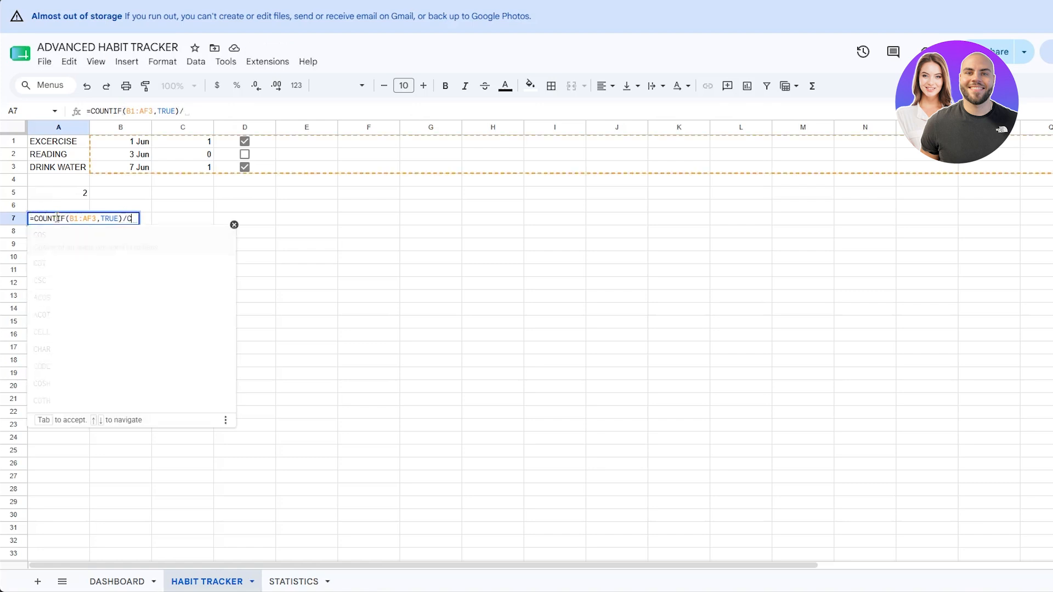
type("OUNT")
type("(B")
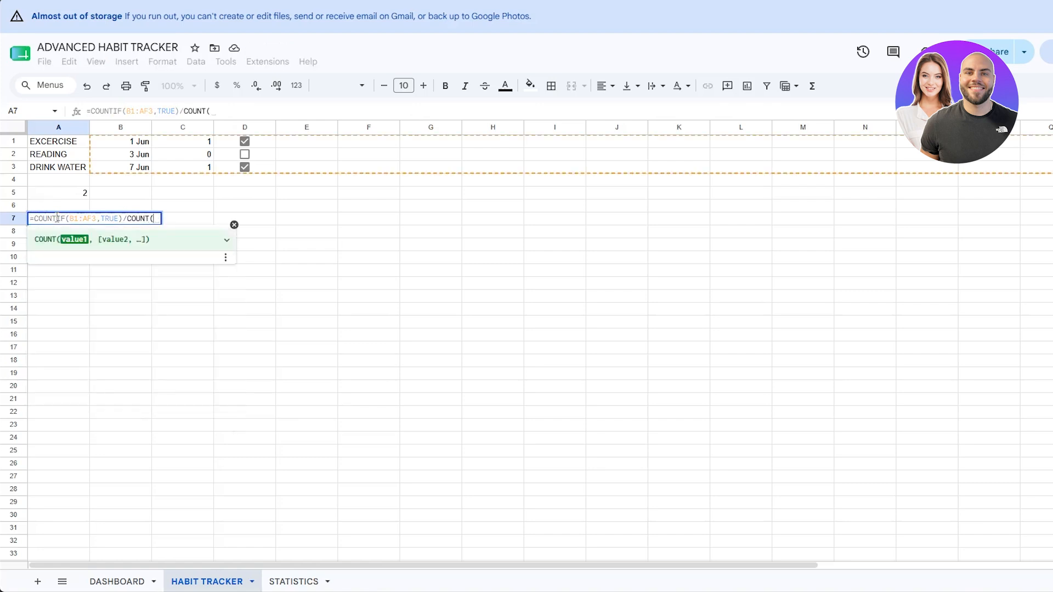
type("%")
key("BackSpace")
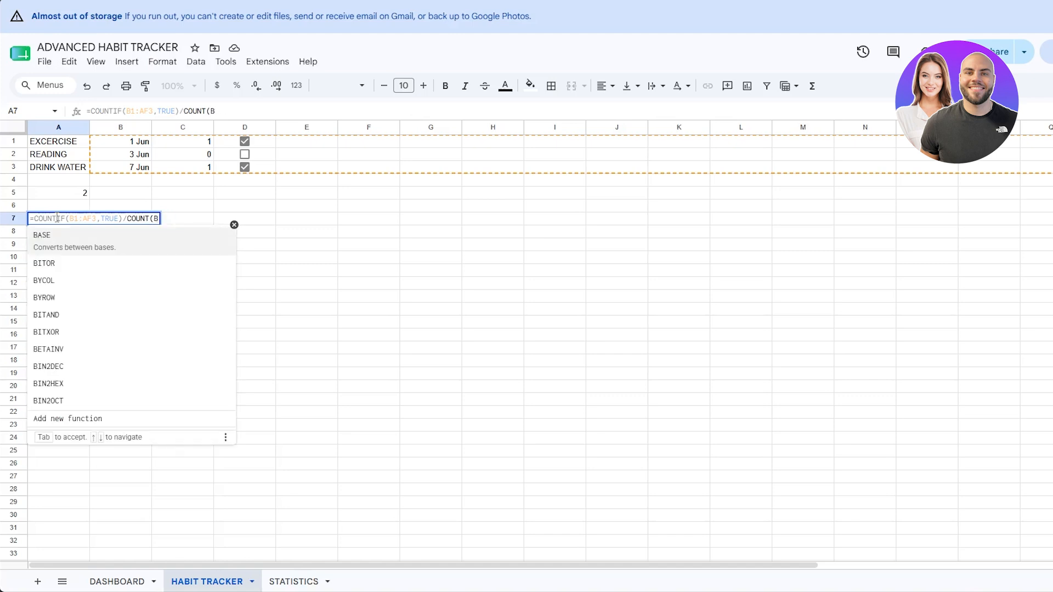
type("$1:")
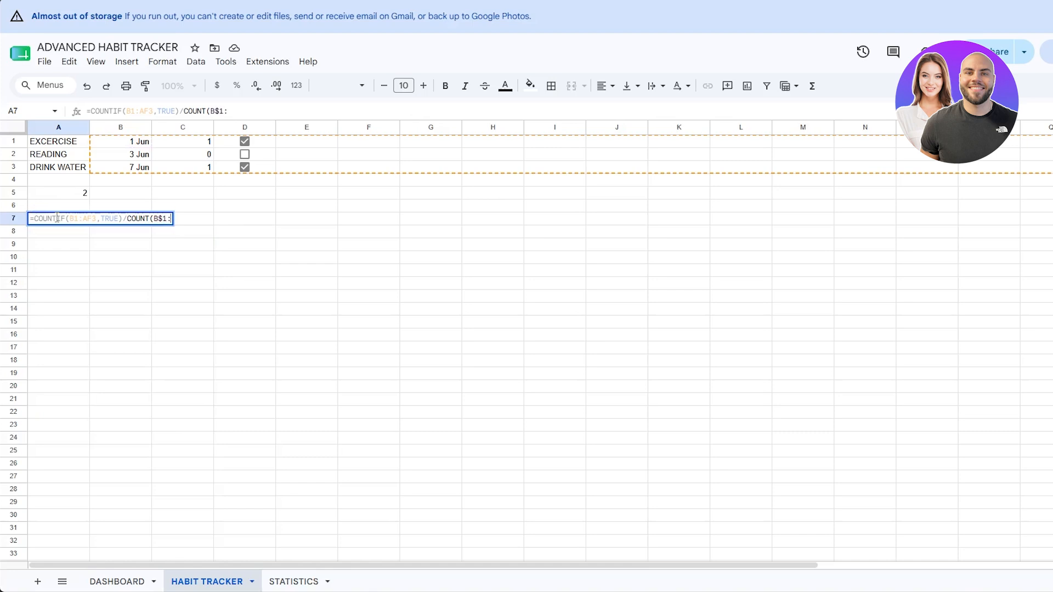
type("AF$1")
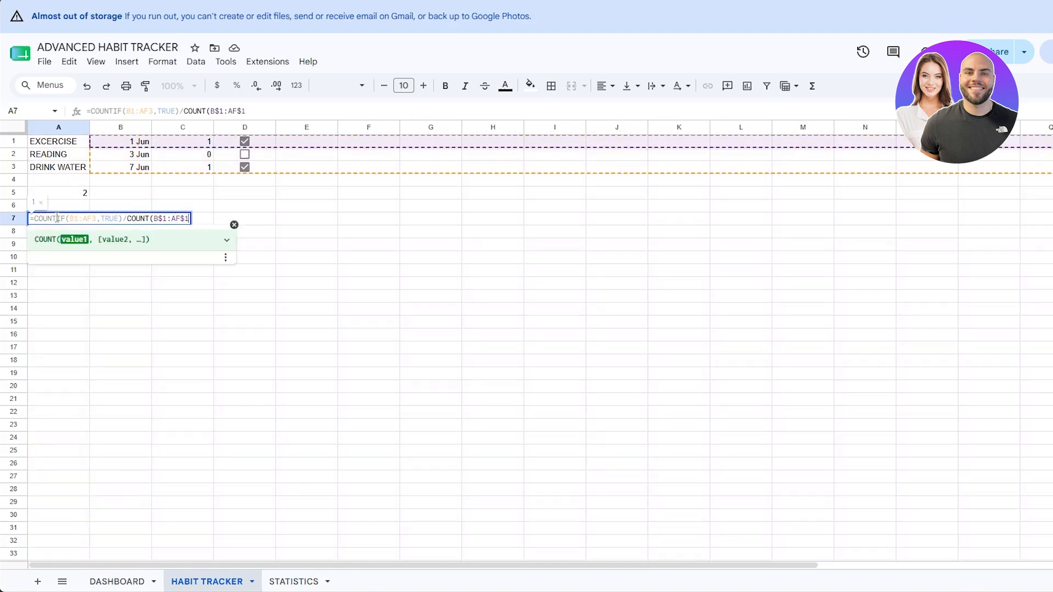
key("BackSpace")
type("3")
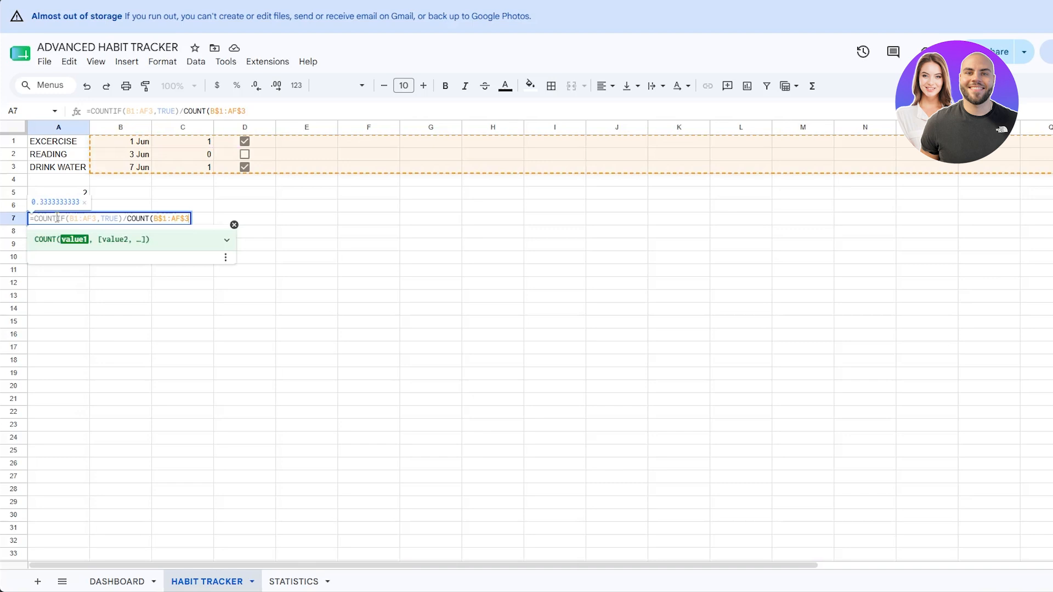
type(")")
key("Return")
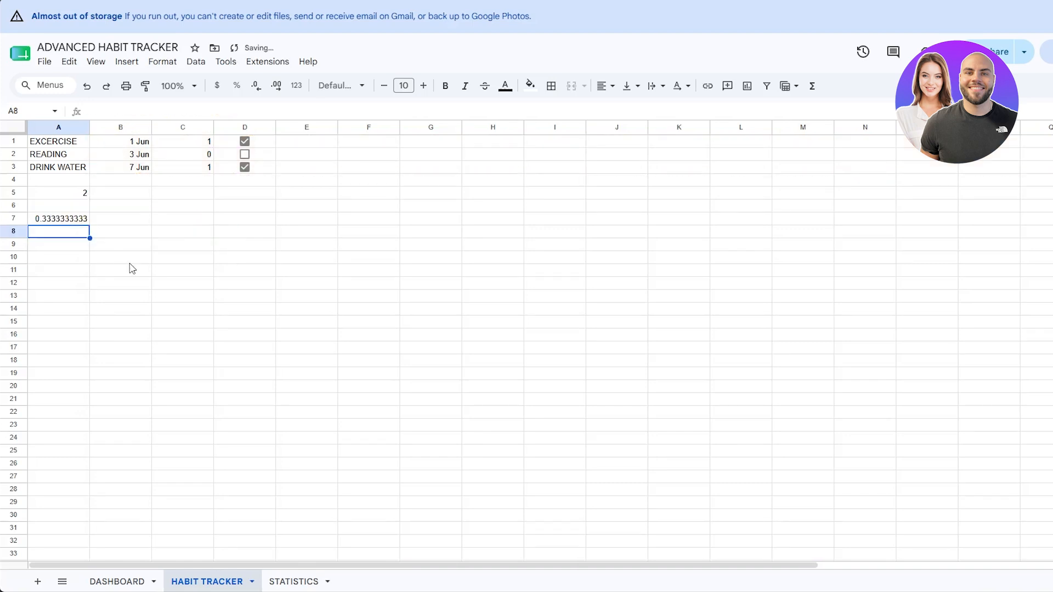
Step: Test the formulas by toggling the READING checkbox on and off, and untick the DRINK WATER checkbox
left_click(245, 156)
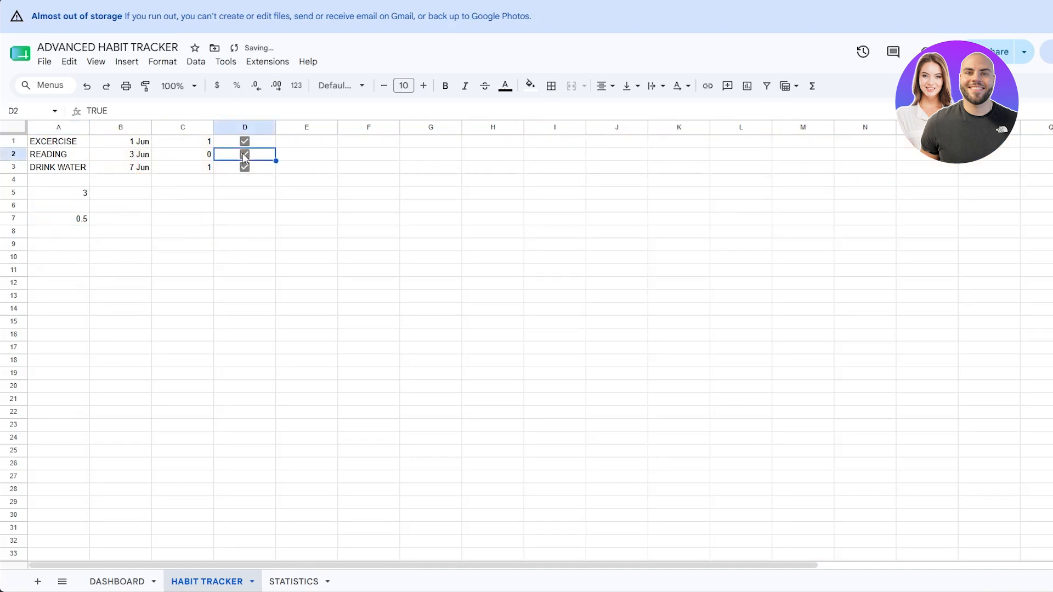
left_click(244, 156)
left_click(245, 156)
left_click(244, 156)
left_click(244, 168)
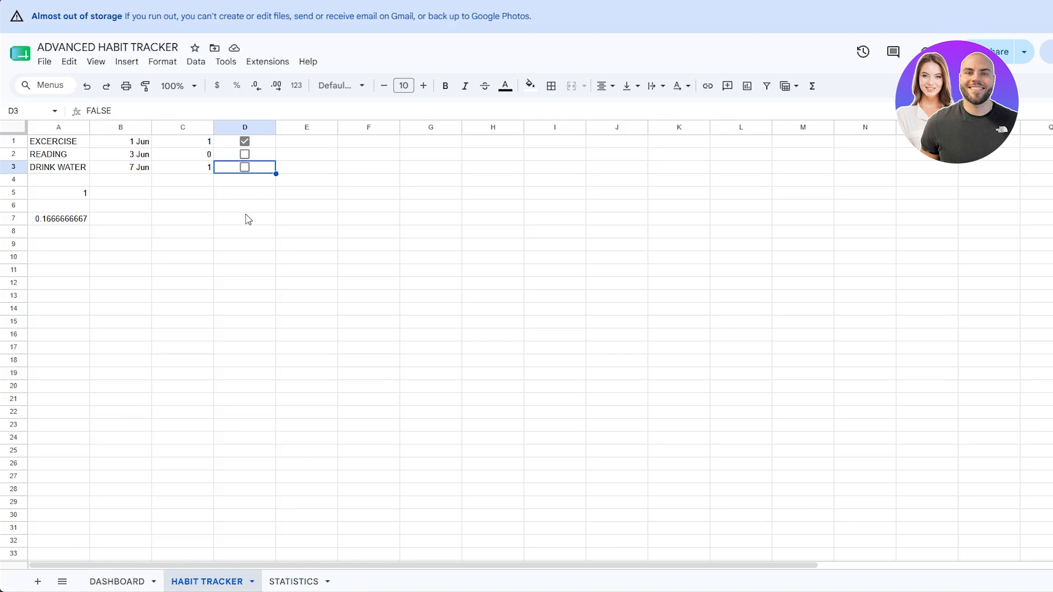
Step: Switch to the STATISTICS sheet
left_click(295, 582)
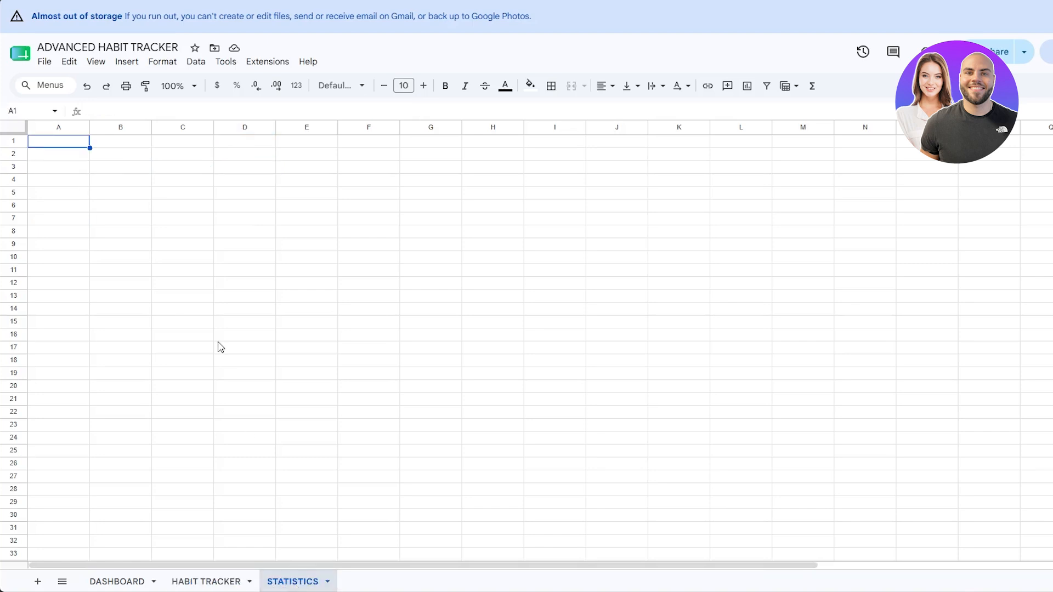